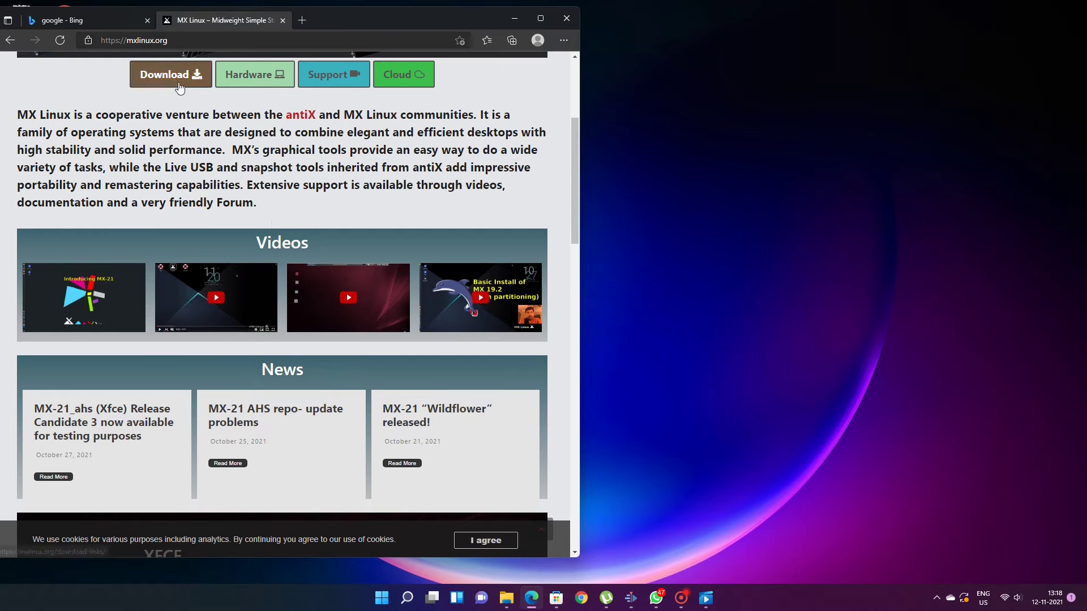
Step: Open the MX Linux Download Links page and scroll down to the MX-21 editions
left_click(179, 82)
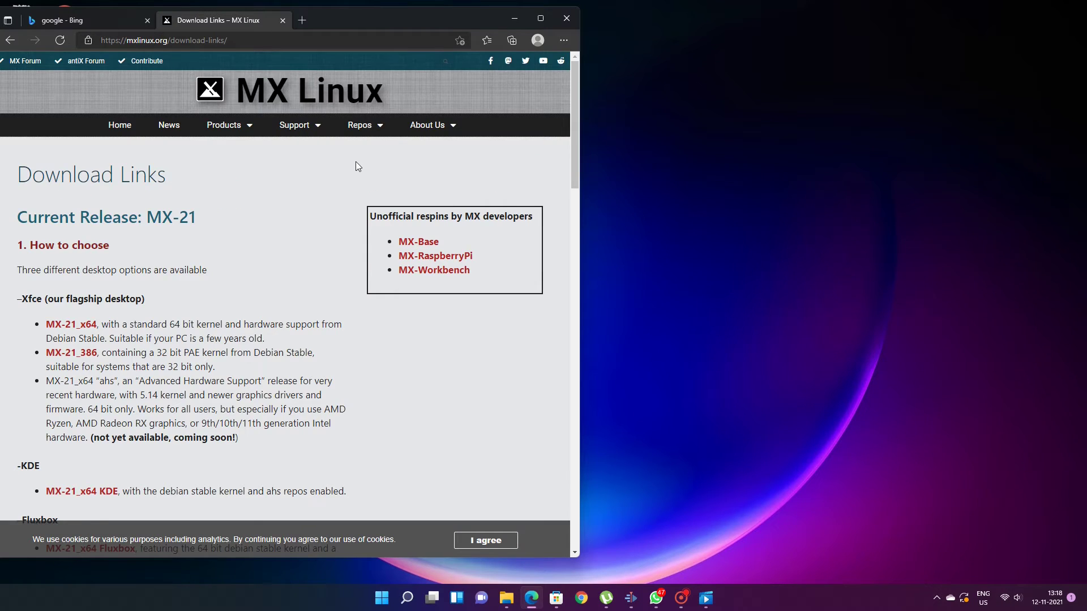
scroll(359, 179, "down", 1)
scroll(360, 183, "down", 1)
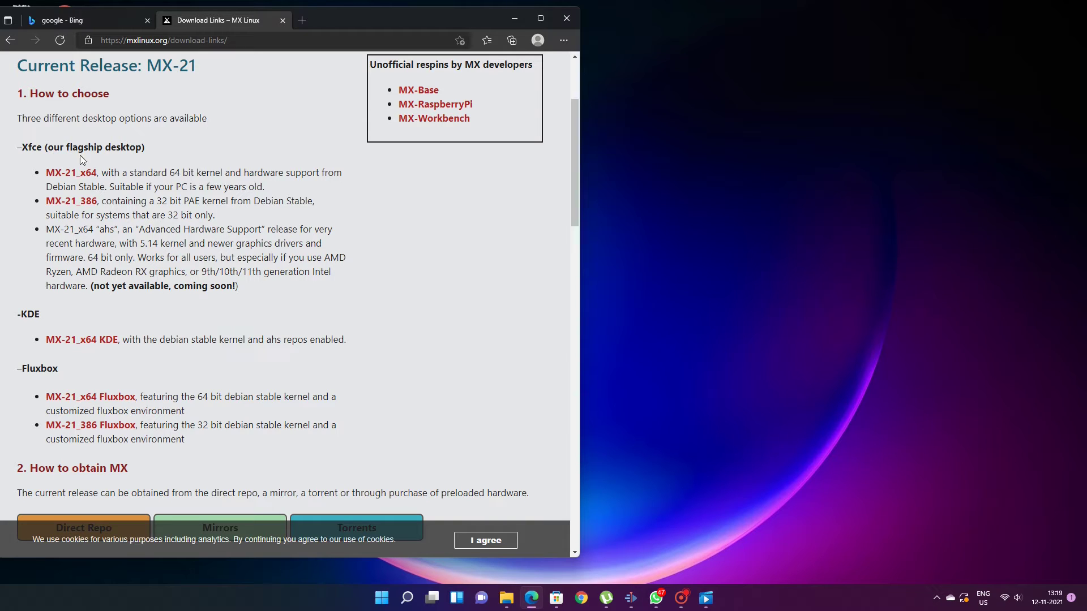
Step: Start the MX-21_x64 ISO download from SourceForge, then pause it in Downloads
left_click(69, 174)
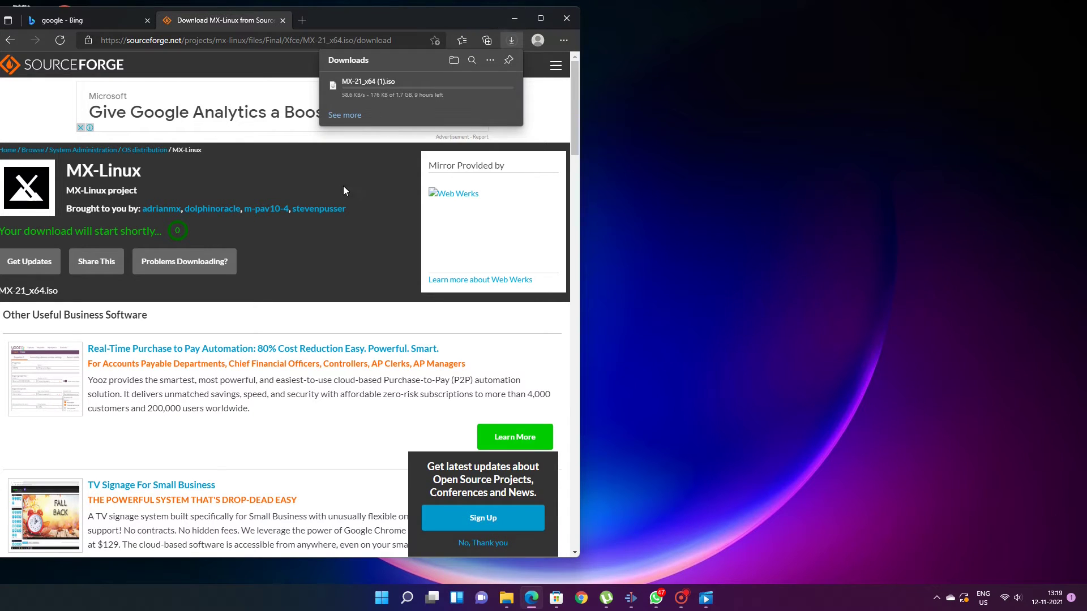
mouse_move(456, 86)
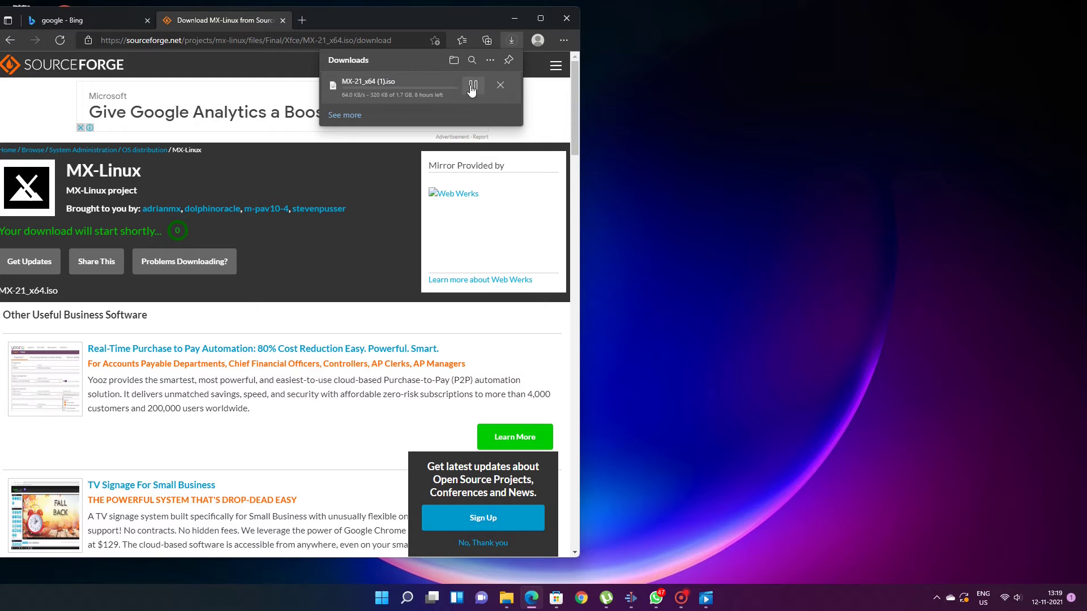
left_click(472, 86)
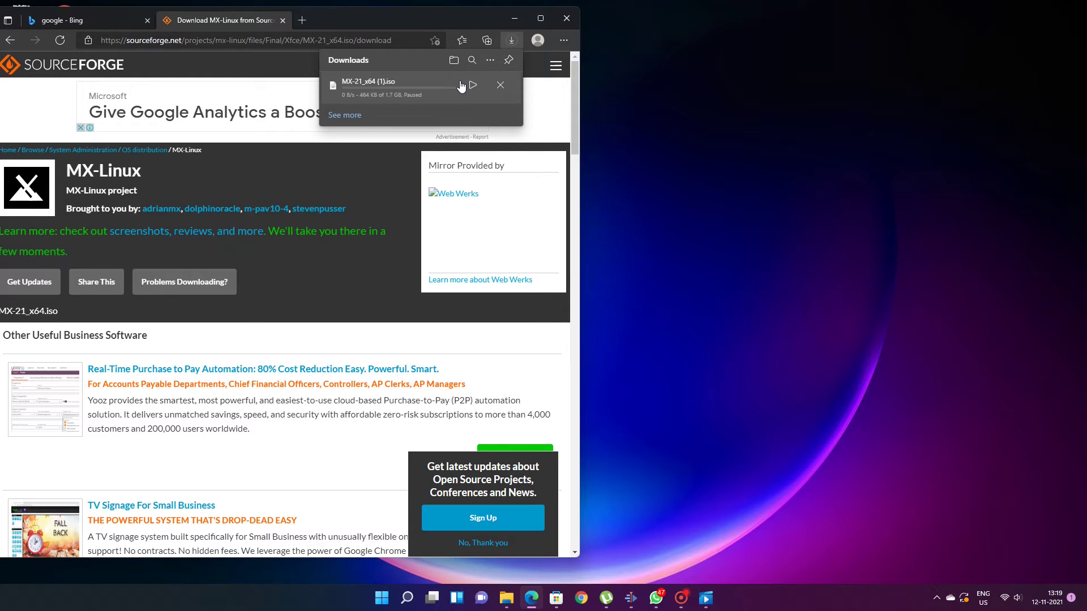
left_click(238, 39)
Step: Search Bing for 'balena etcher download' from the address bar
key("Return")
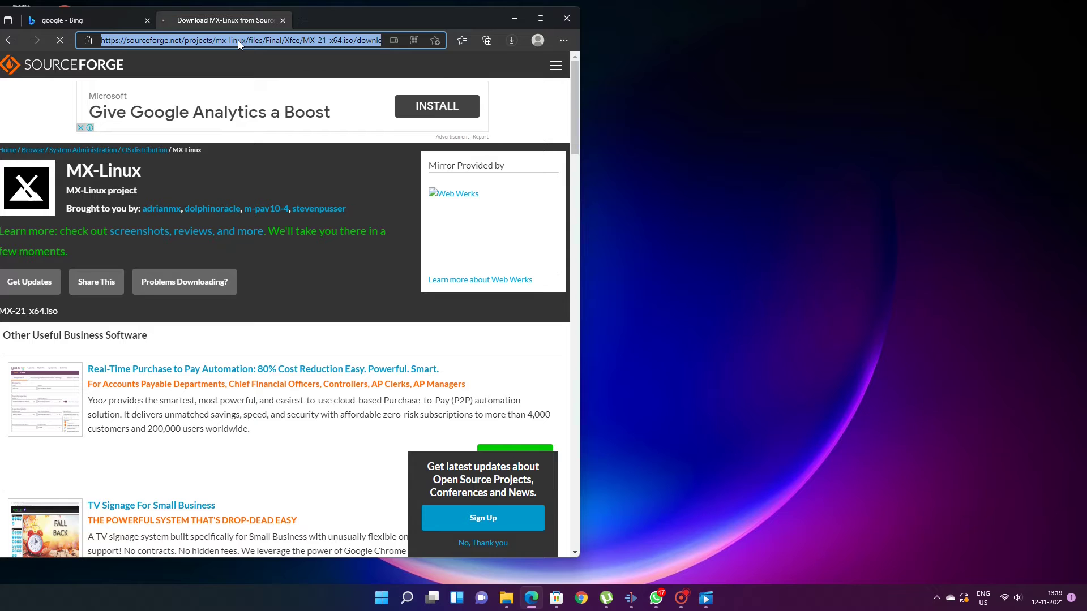
type("bale")
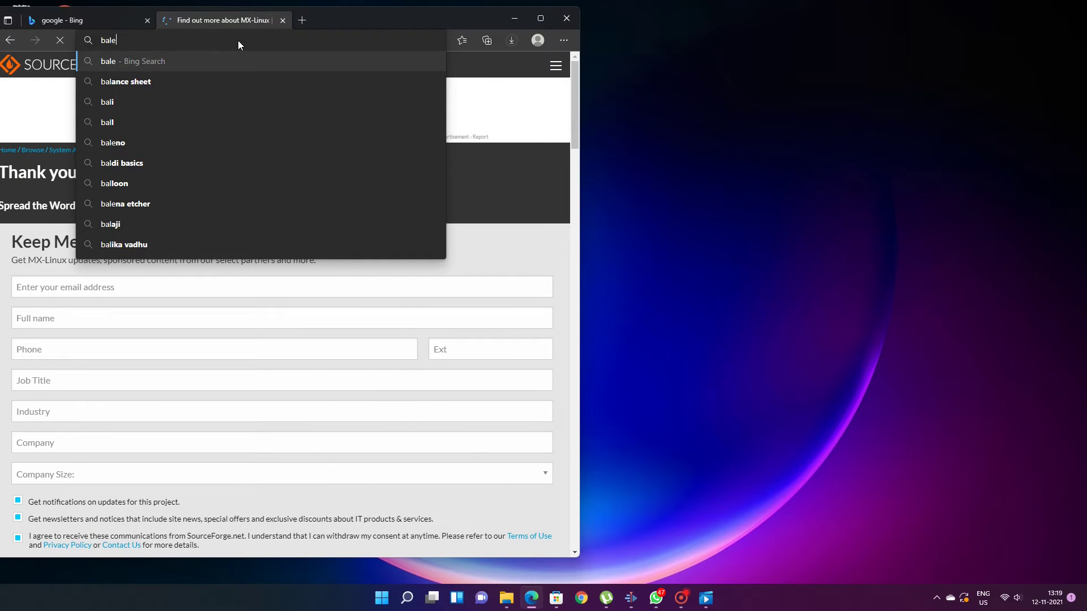
type("na")
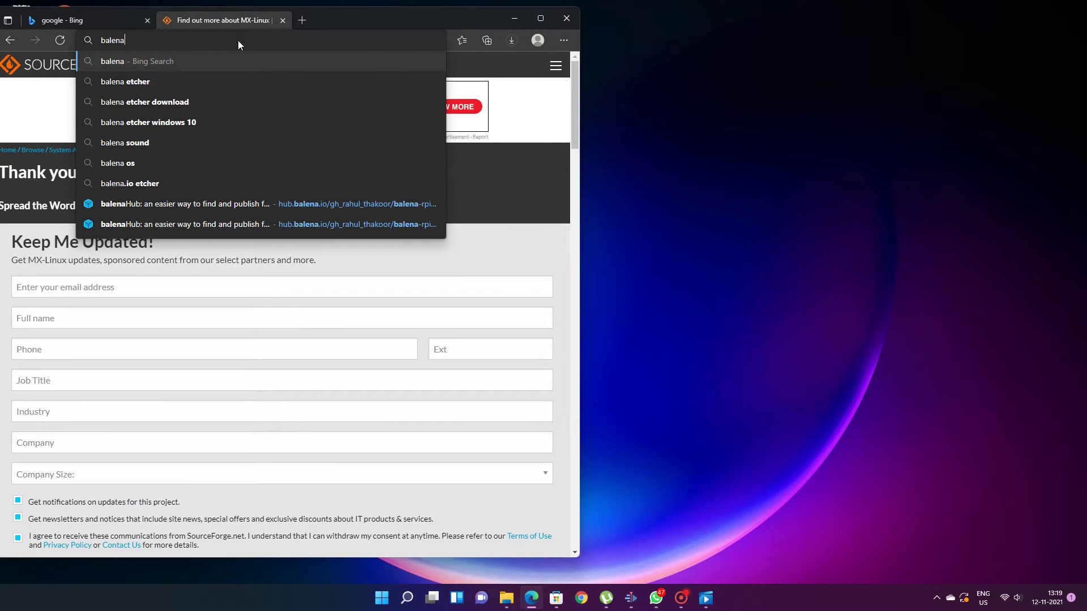
type(" etche")
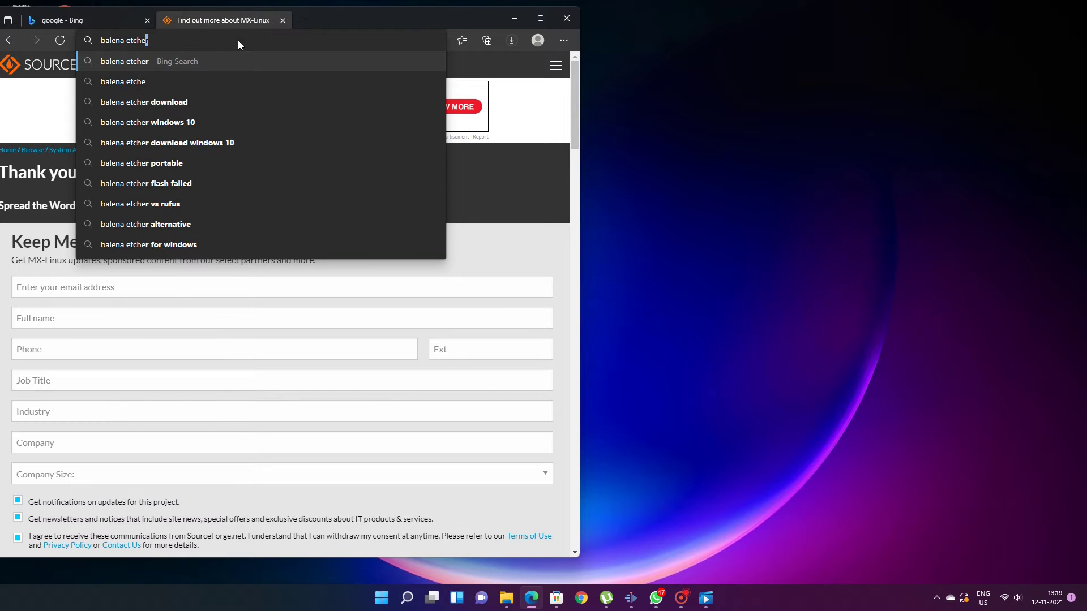
type("r")
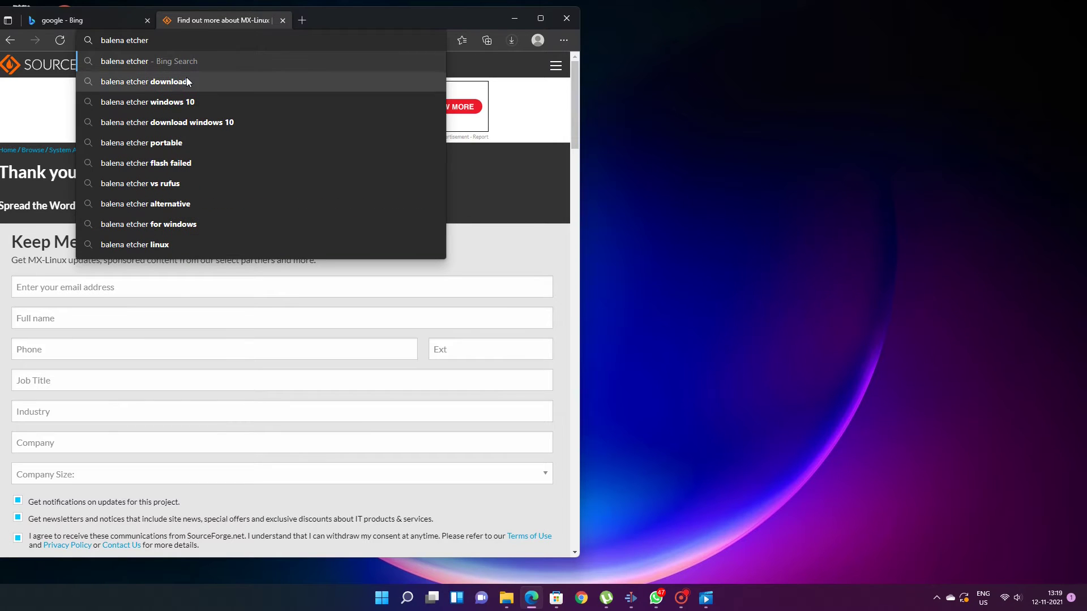
left_click(187, 81)
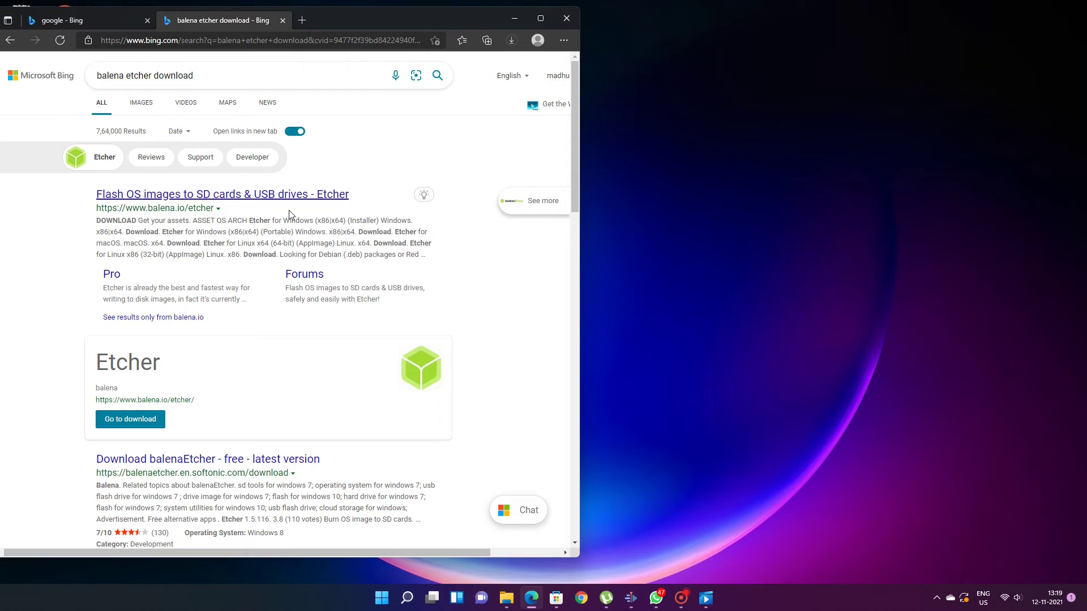
scroll(288, 215, "down", 4)
Step: Find 'bale' in Windows search and launch balenaEtcher
key("super")
type("bal")
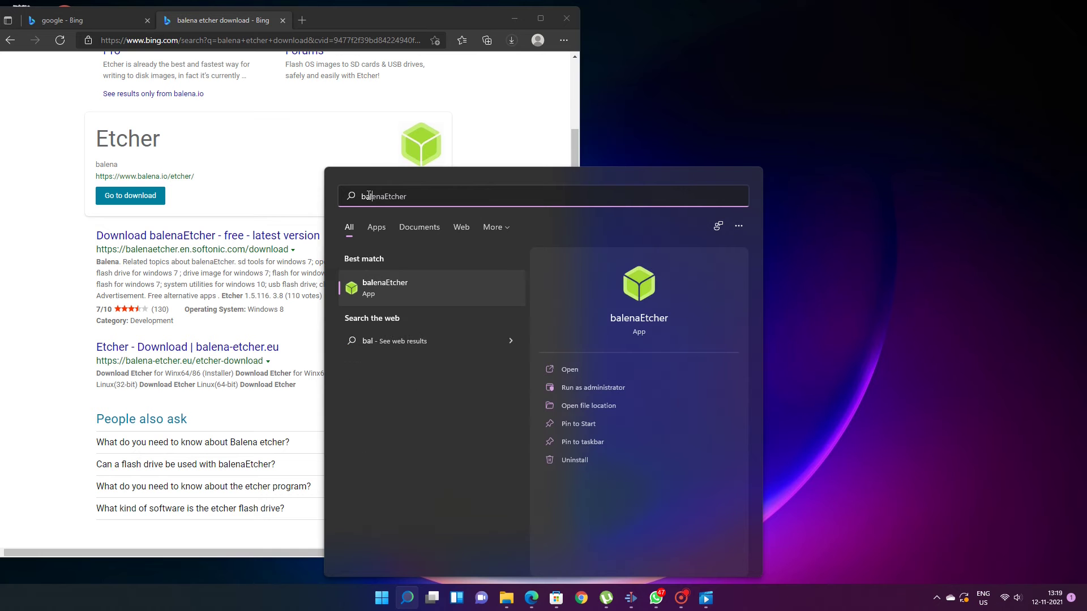
type("e")
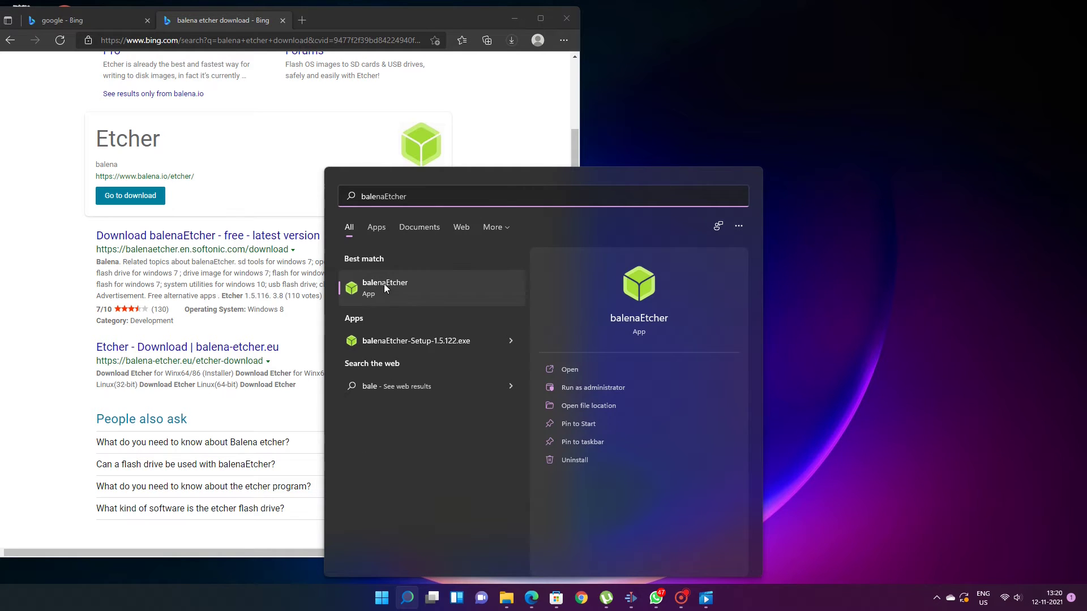
left_click(388, 283)
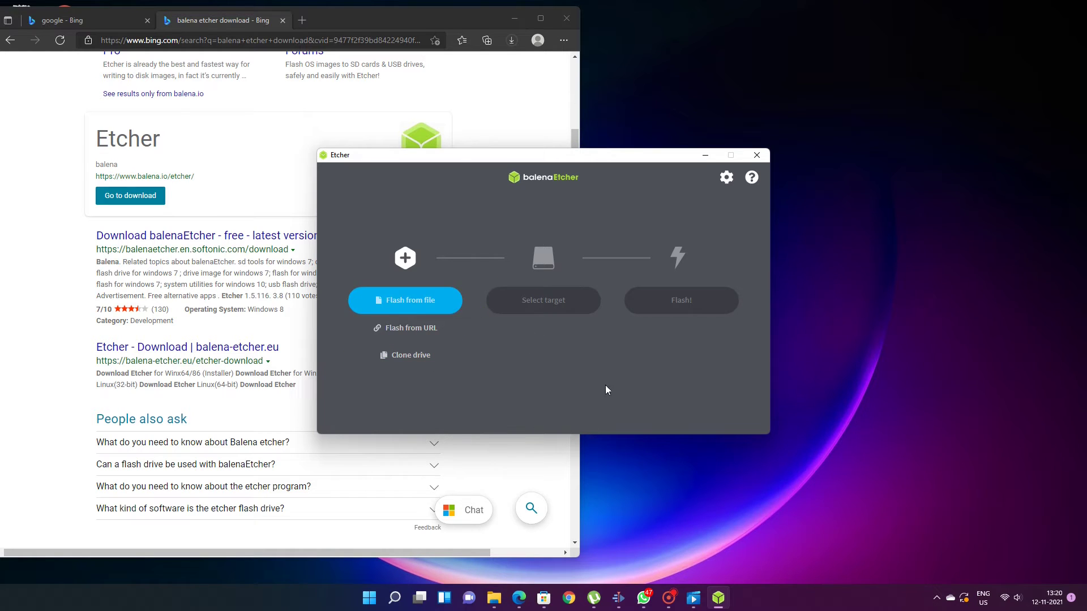
Step: Load the MX-21_x64.iso image from Downloads into balenaEtcher
left_click(405, 303)
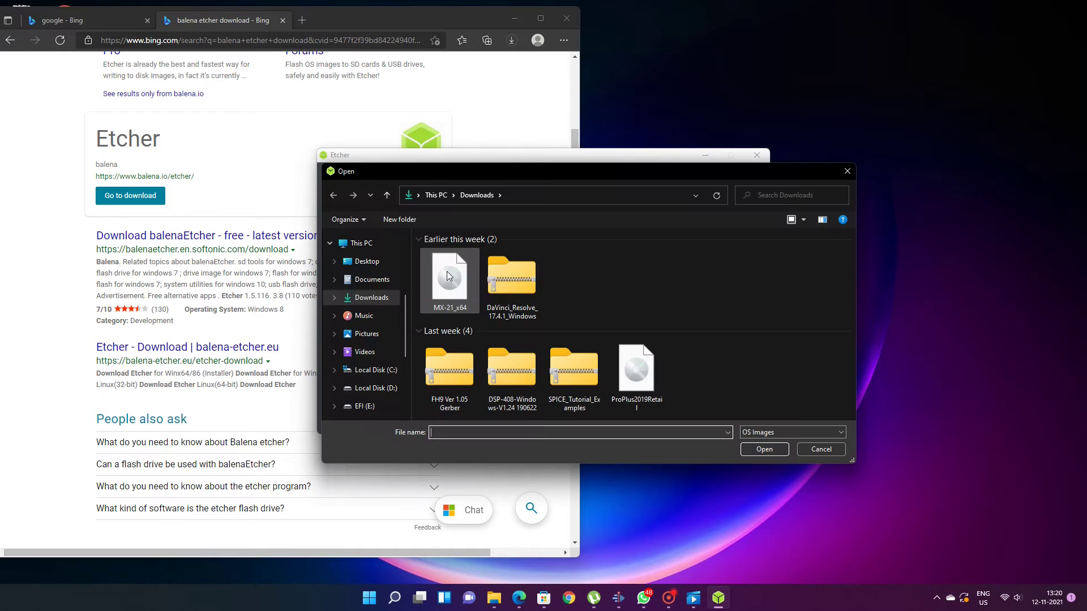
left_click(440, 277)
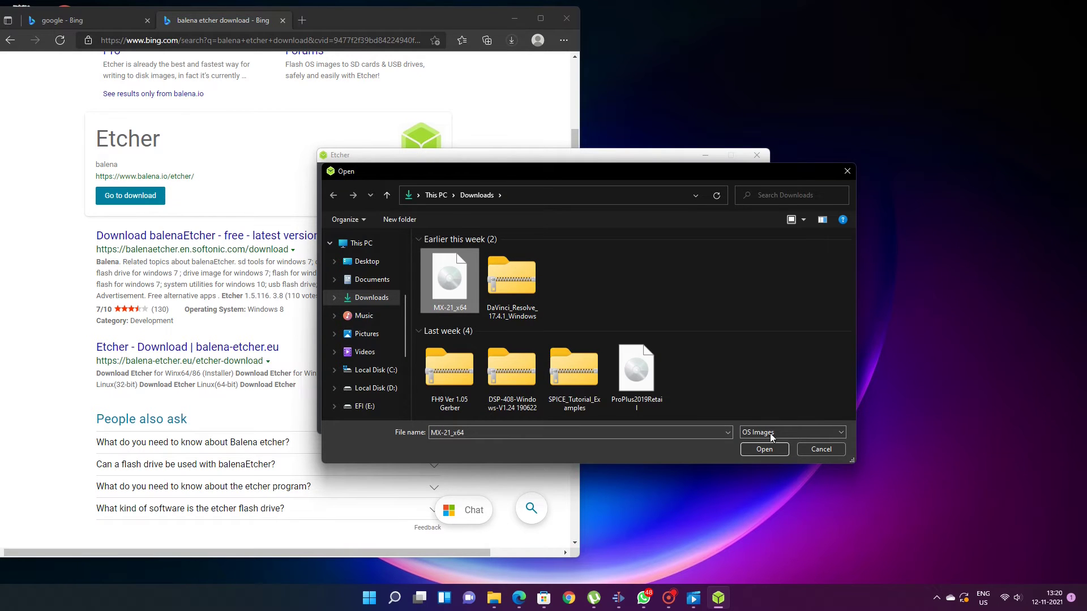
left_click(767, 447)
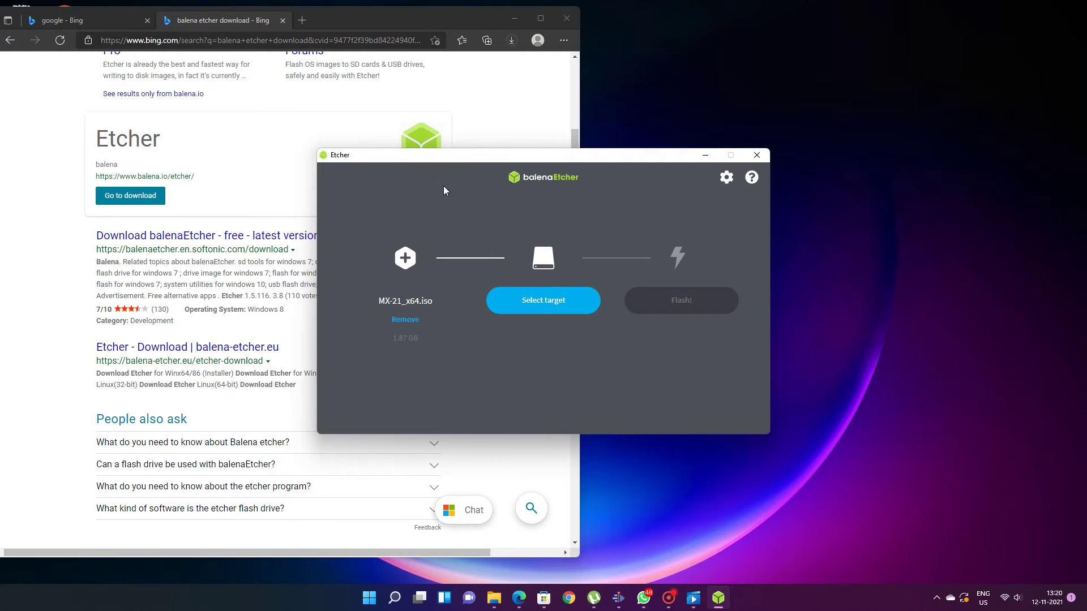
Step: Choose the 4.02 GB SanDisk USB drive as the flash target, then close Etcher
left_click(547, 306)
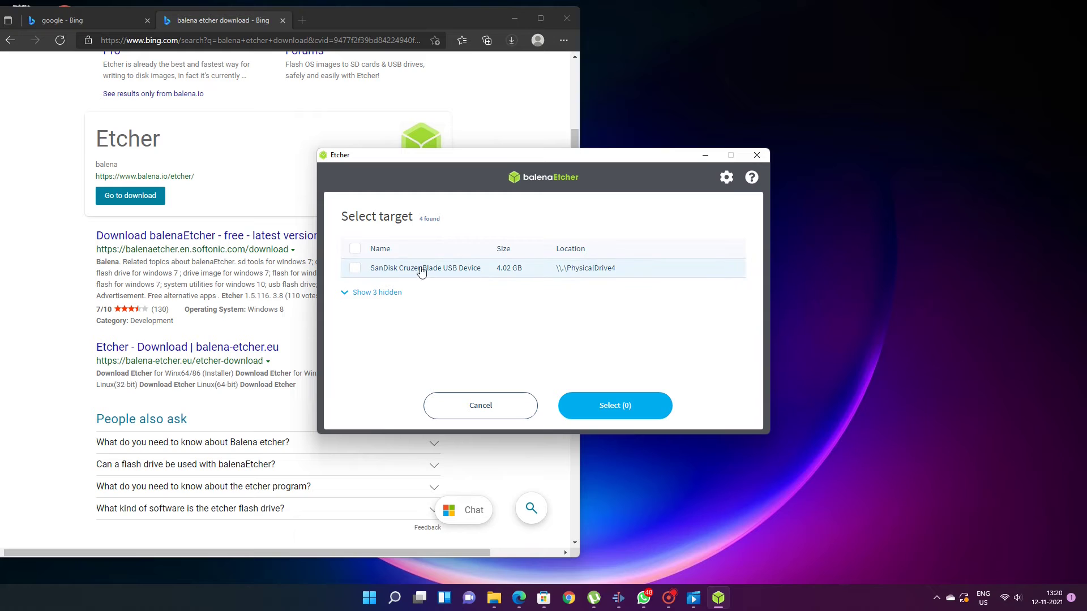
left_click(366, 271)
left_click(609, 403)
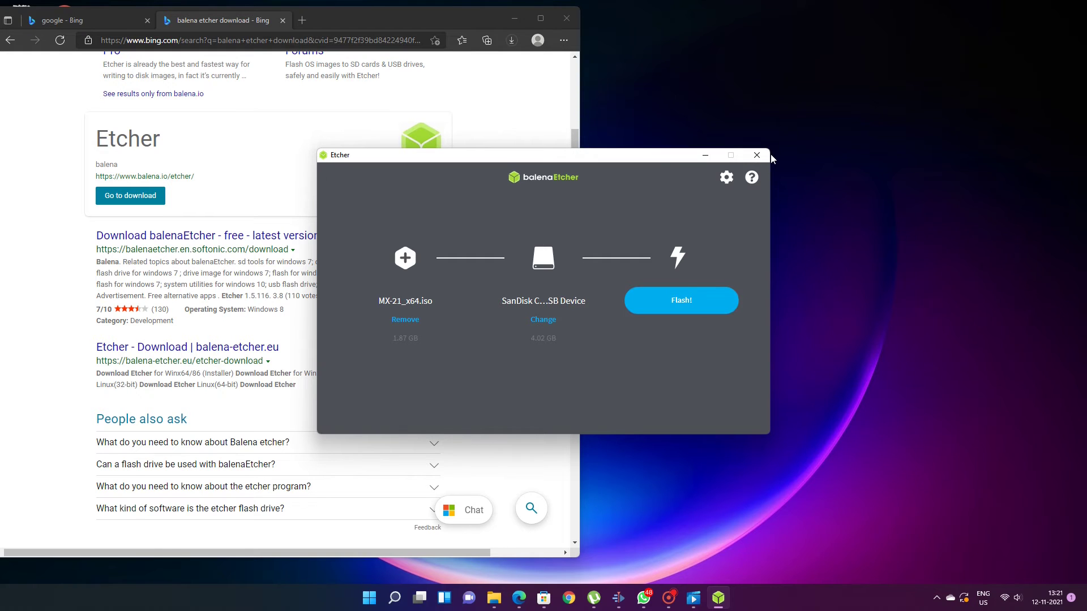
left_click(756, 155)
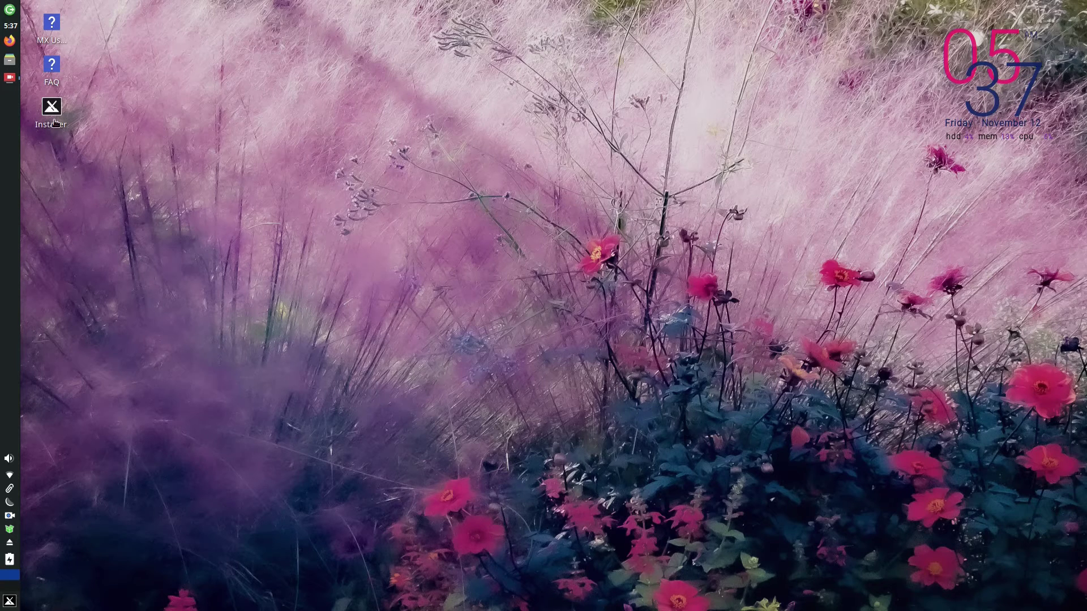
Step: Launch the MX Linux Installer from the desktop Installer icon
mouse_move(55, 122)
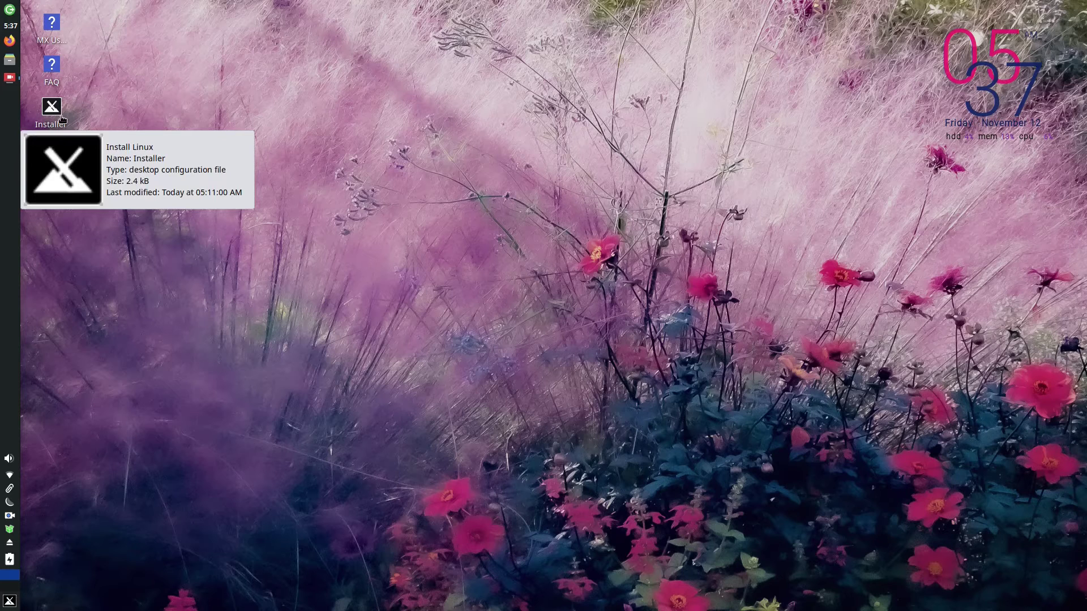
double_click(54, 113)
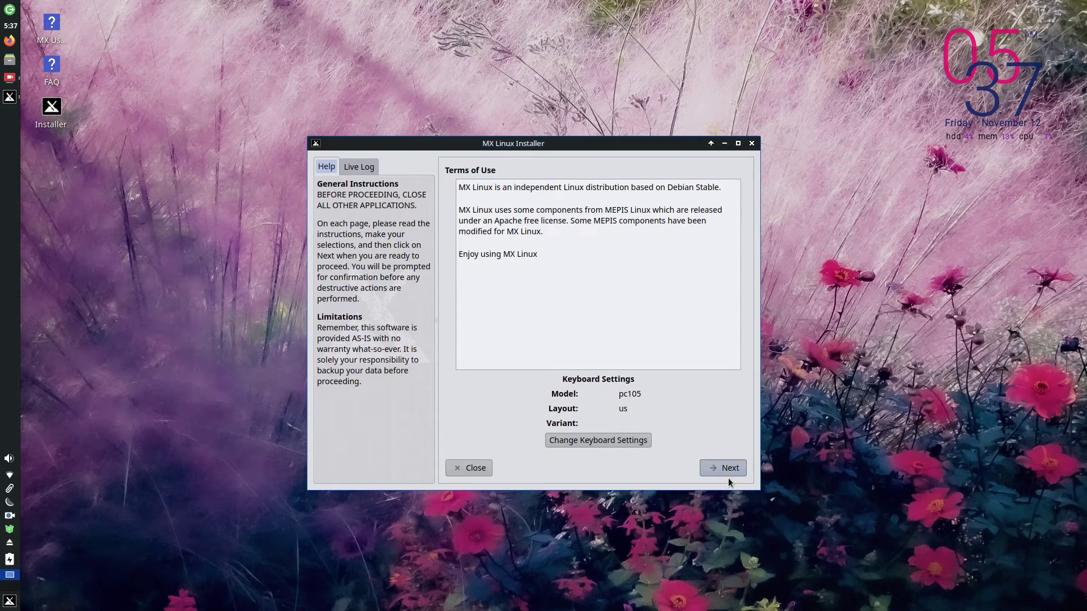
Step: Keep the pc105 / us keyboard settings and accept the terms to reach installation type
left_click(606, 439)
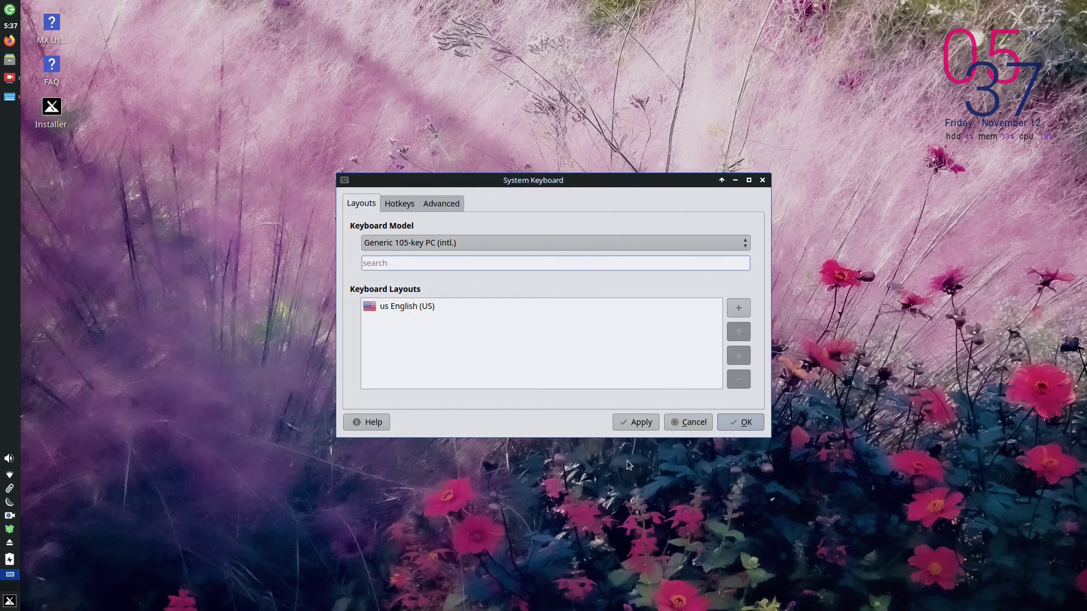
left_click(719, 425)
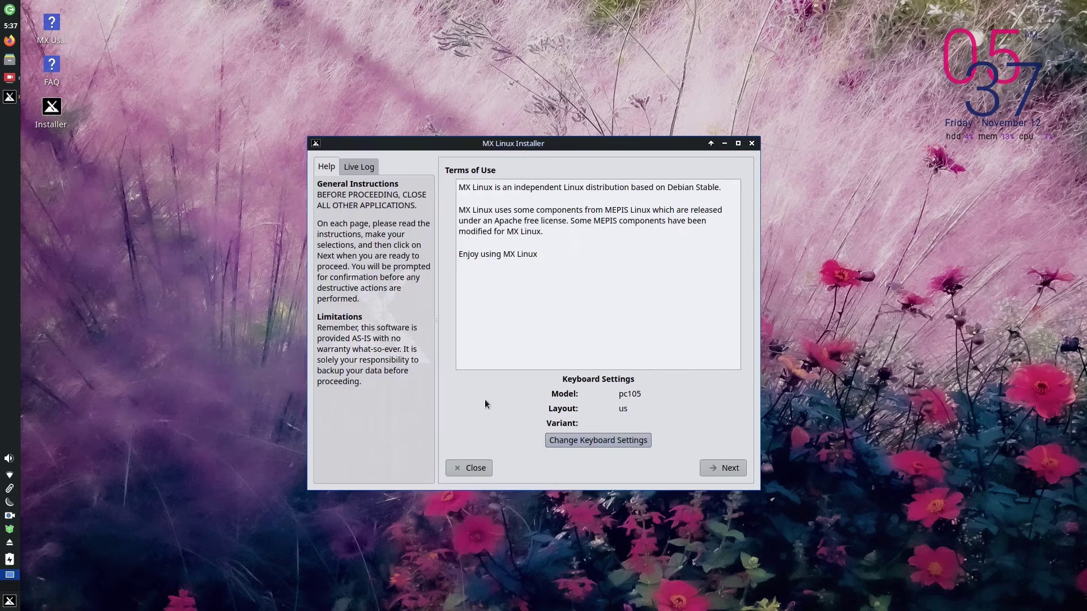
left_click(730, 469)
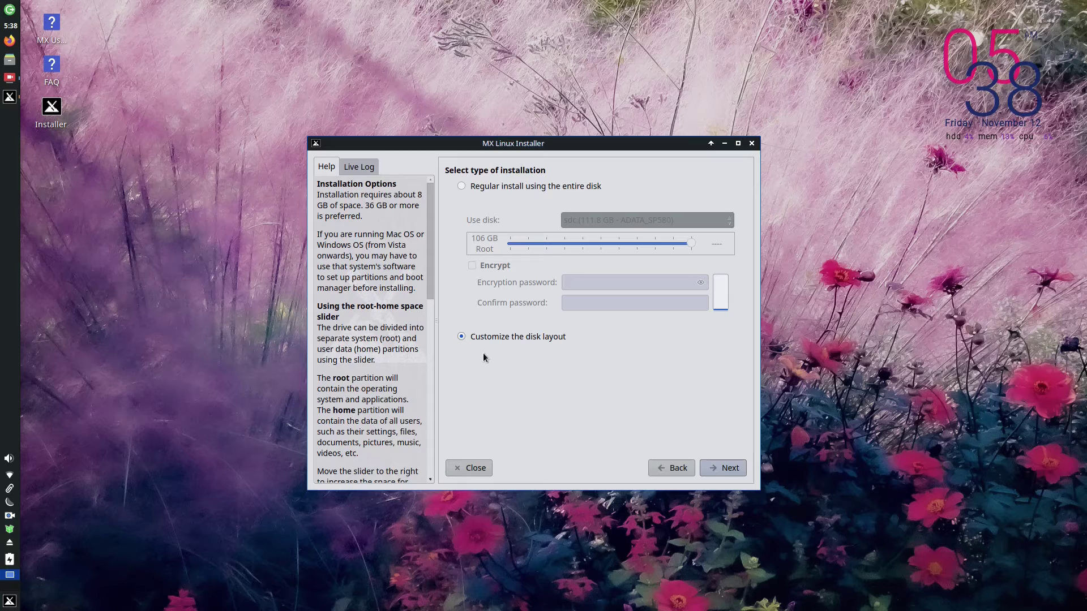
Step: On Choose partitions, assign sdd6 (25.3 GB, ext4, rootMX21) as the root partition
left_click(724, 468)
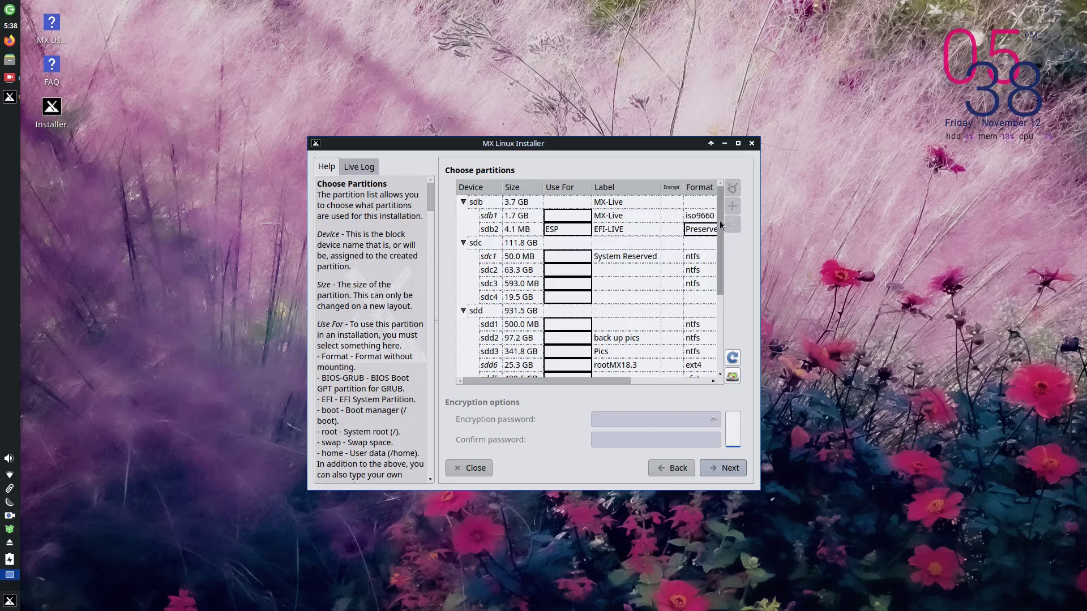
mouse_move(721, 219)
left_mouse_down()
mouse_move(726, 290)
mouse_move(724, 235)
left_mouse_up()
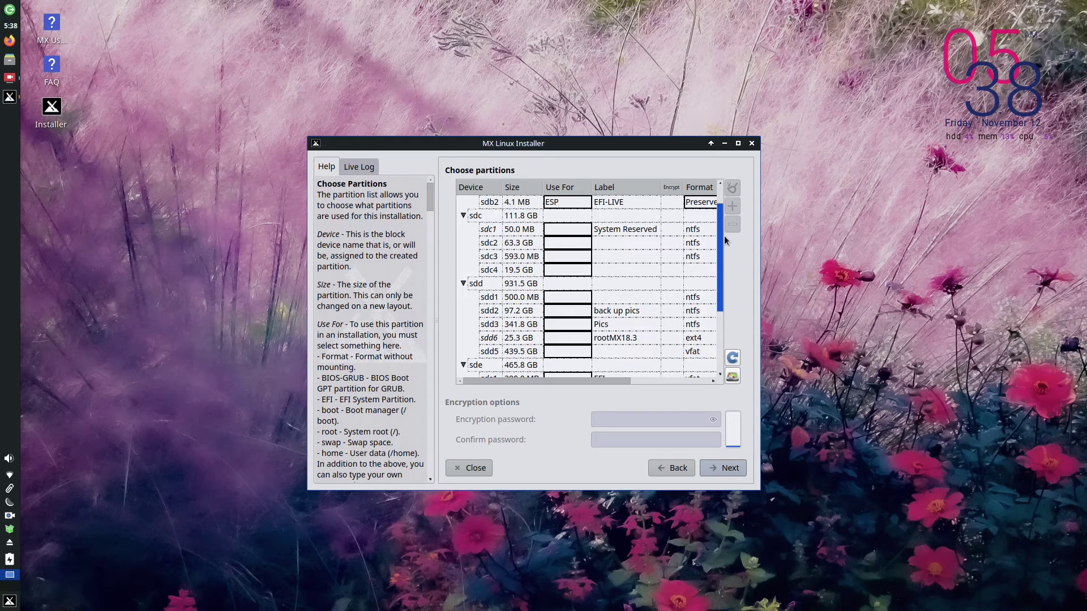
left_click_drag(724, 236, 725, 264)
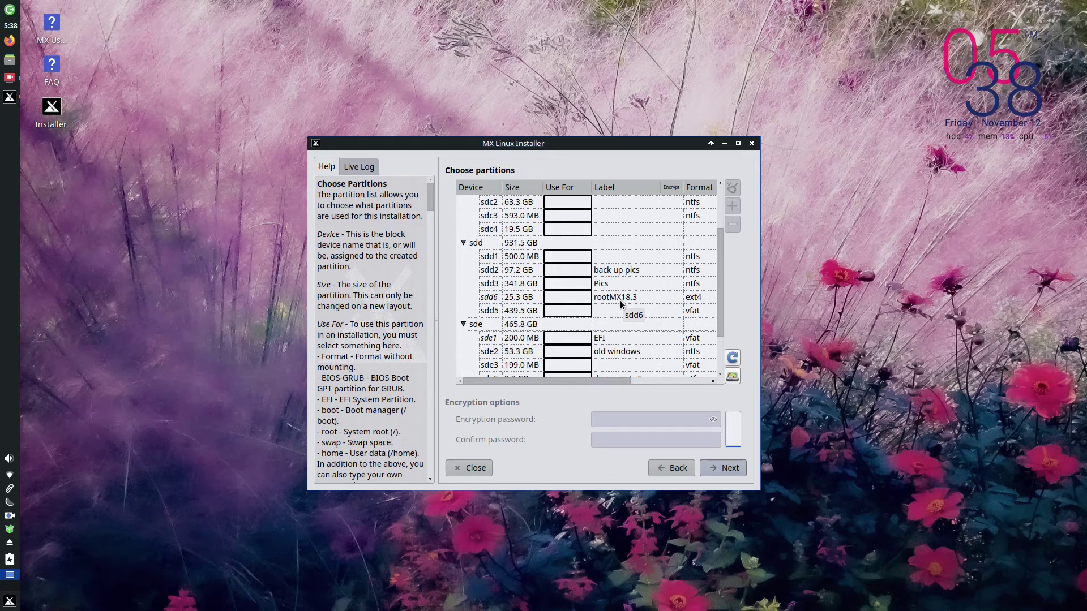
left_click(599, 298)
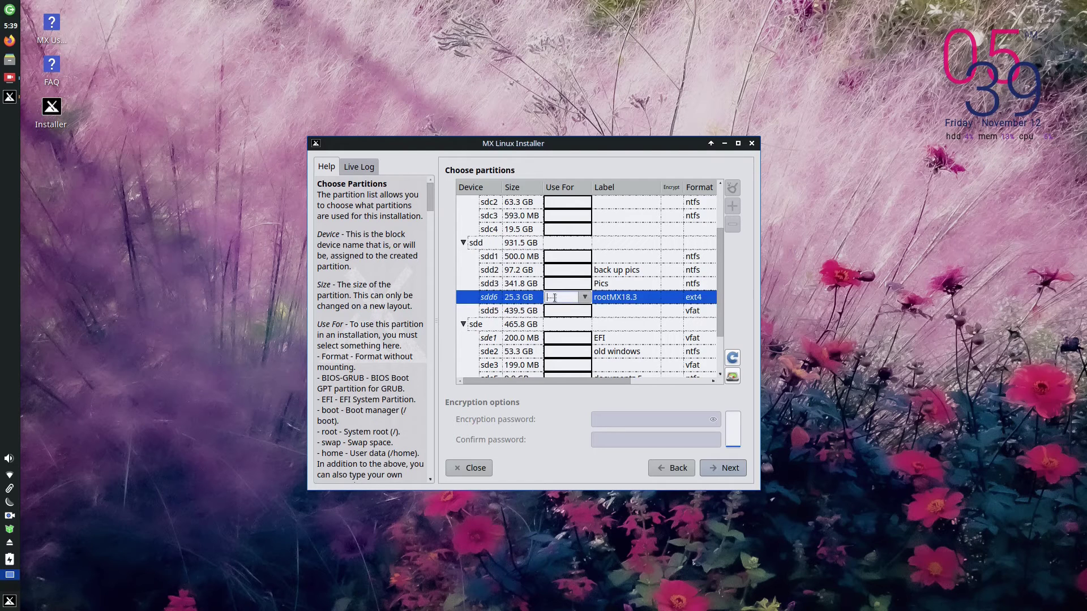
left_click(586, 298)
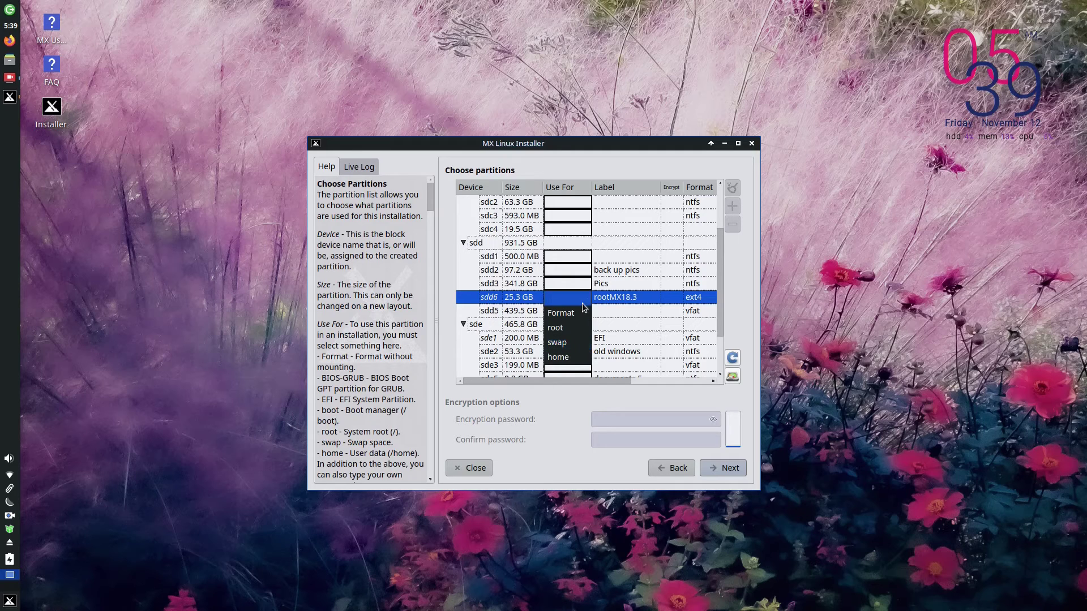
left_click(563, 329)
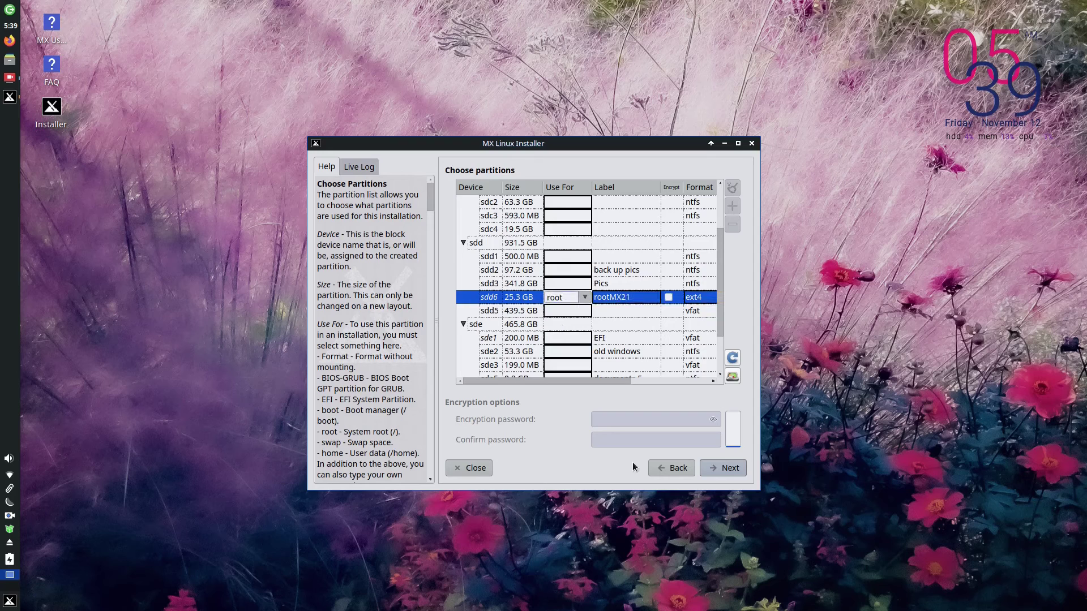
Step: Confirm the partition changes and accept the Smartmon disk health warning to begin installing
left_click(718, 473)
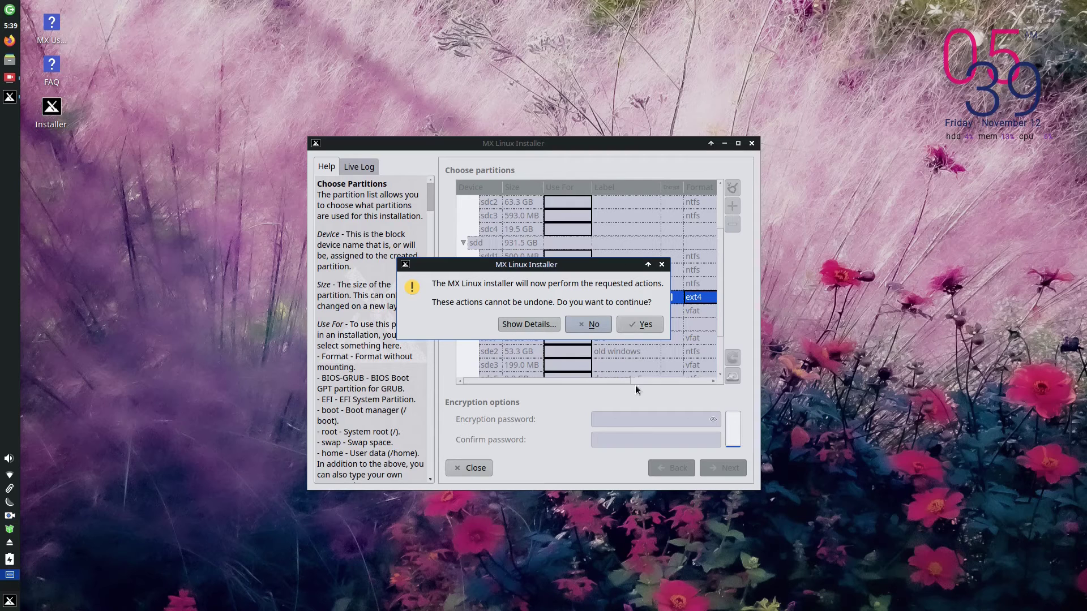
left_click(632, 327)
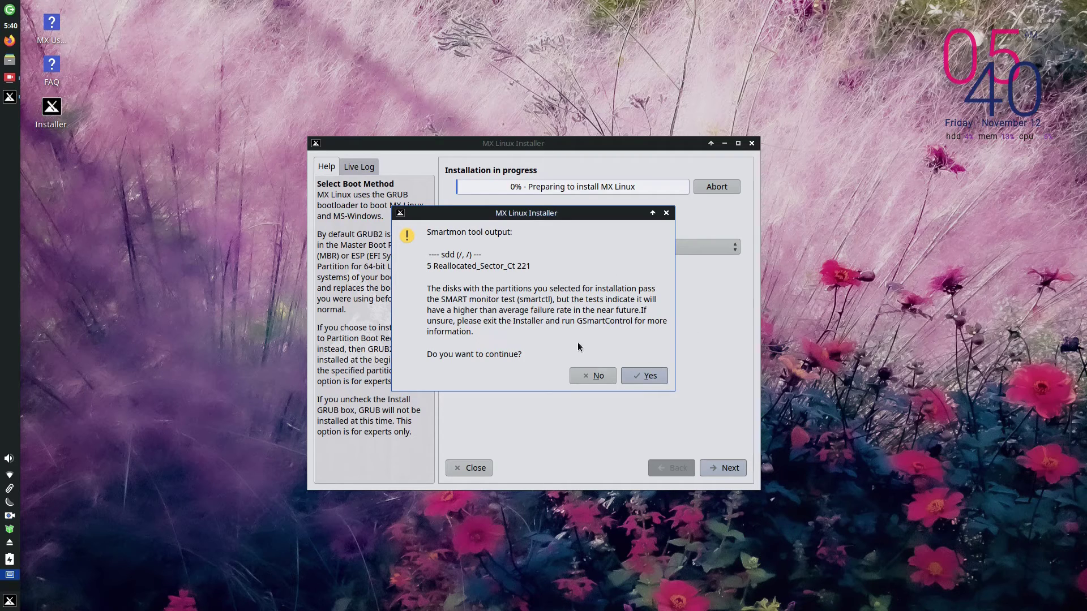
left_click(634, 374)
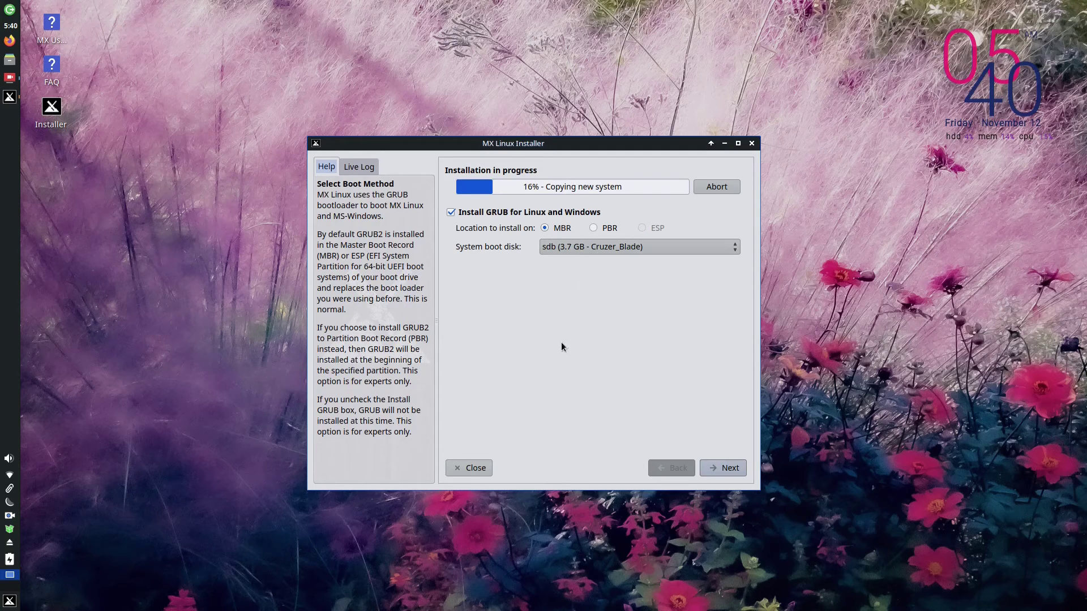
Step: Set the GRUB boot disk to sdd (931.5 GB - WDC_WD10EZEX) and continue
left_click(580, 247)
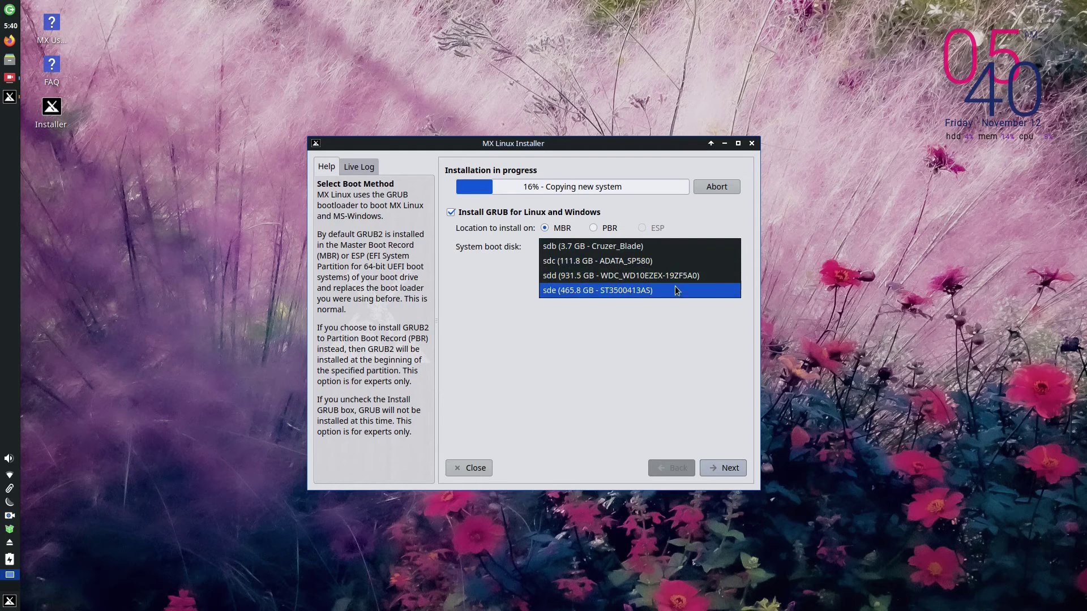
left_click(613, 276)
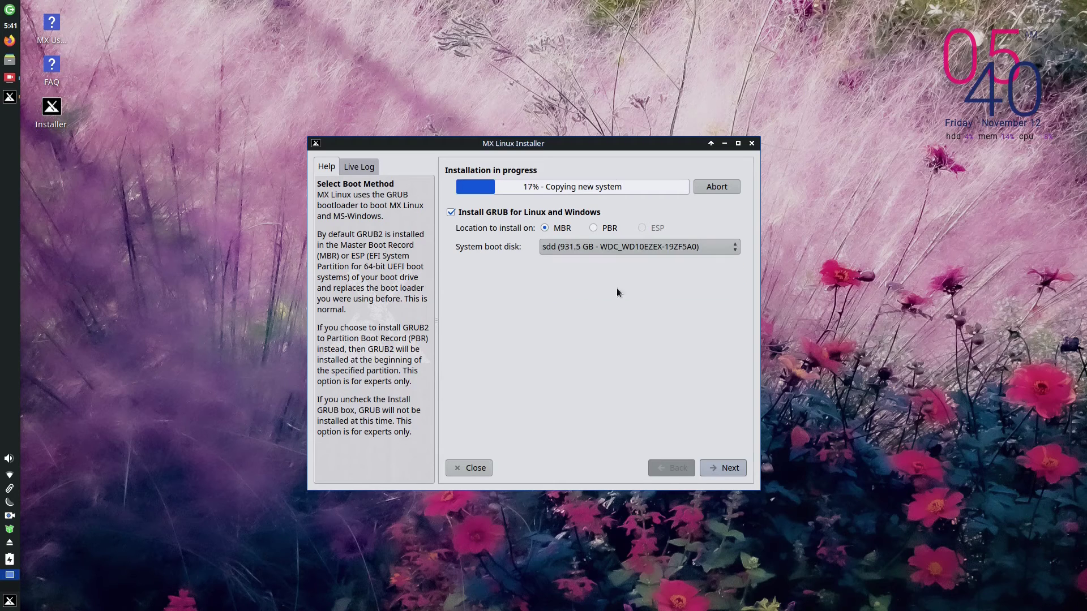
left_click(726, 471)
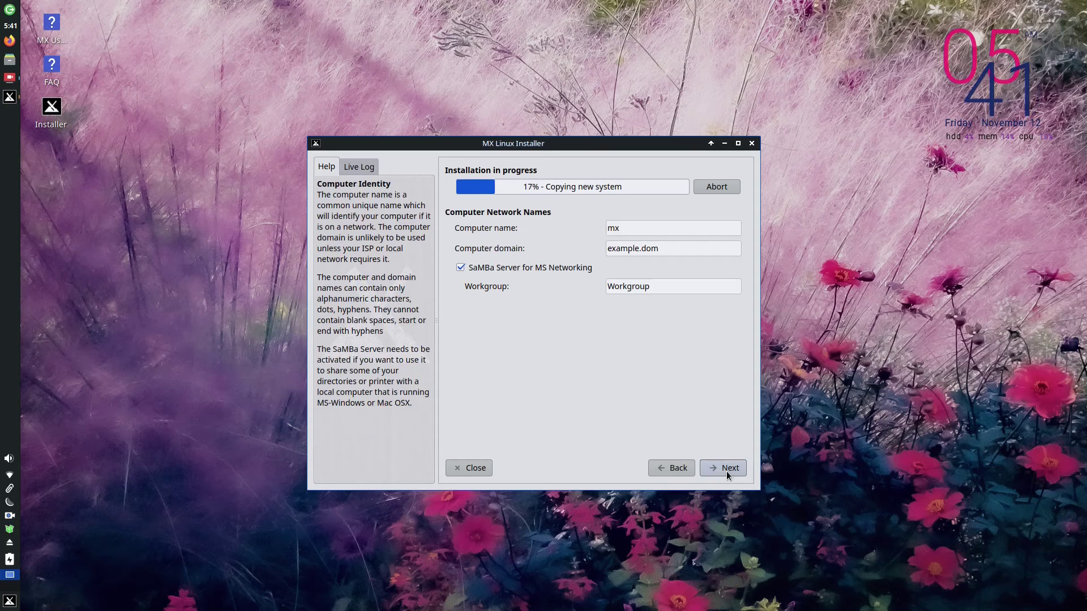
Step: Leave the computer name as 'mx' and confirm the United States - American English locale
left_click(641, 229)
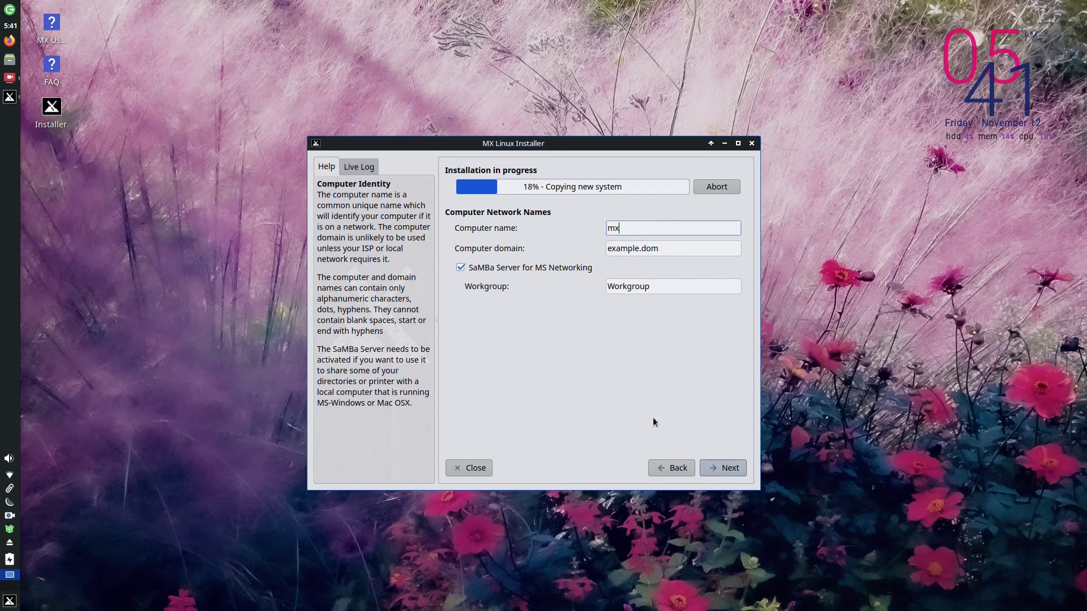
left_click(729, 470)
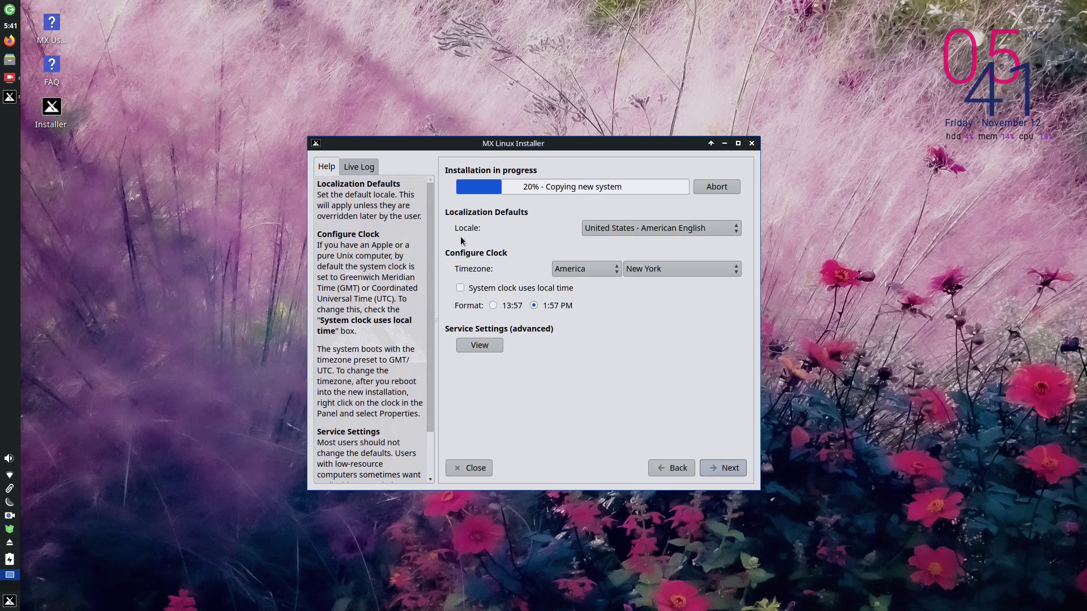
left_click(684, 231)
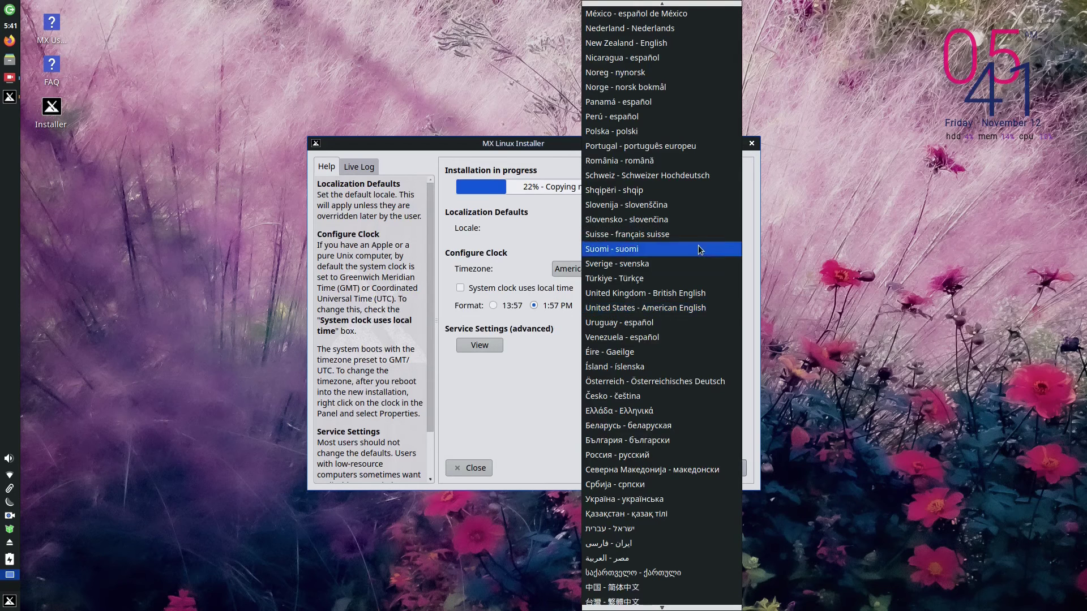
left_click(530, 422)
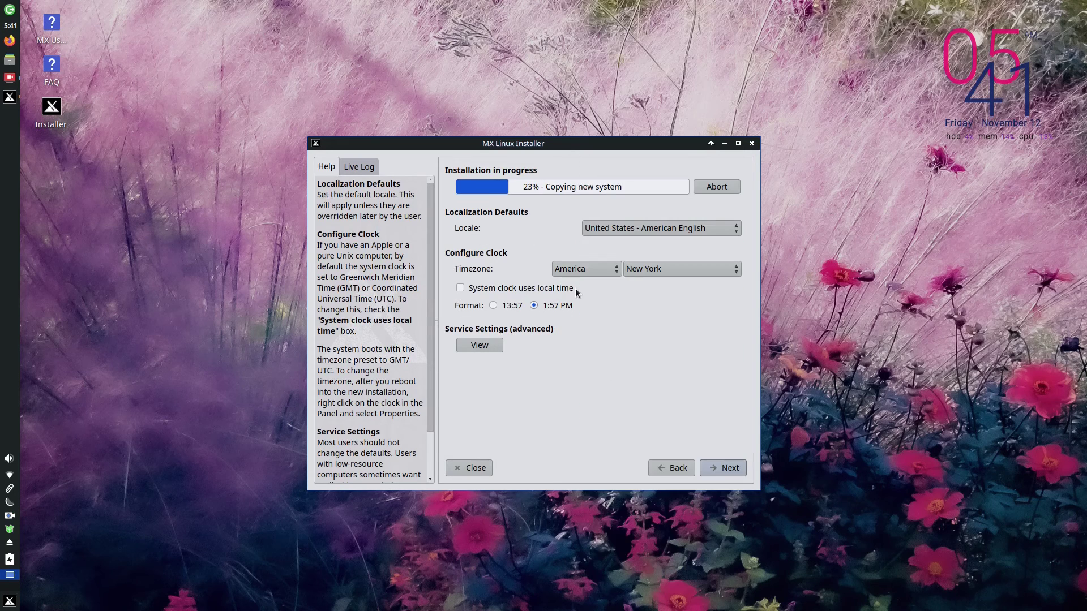
left_click(734, 467)
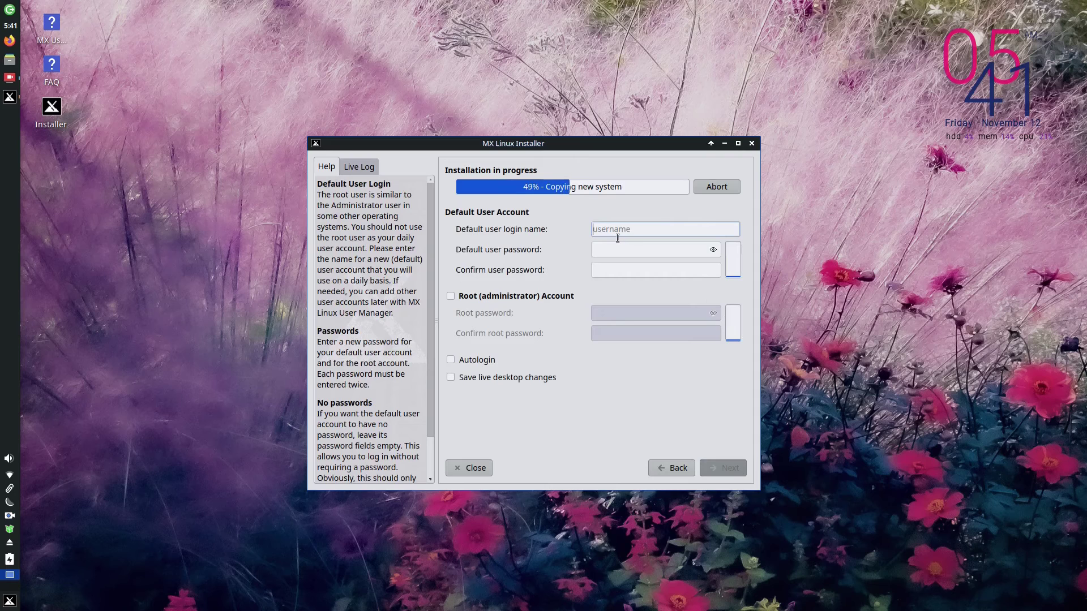
Step: Enter the default user's login name, then type and confirm the user password
type("m")
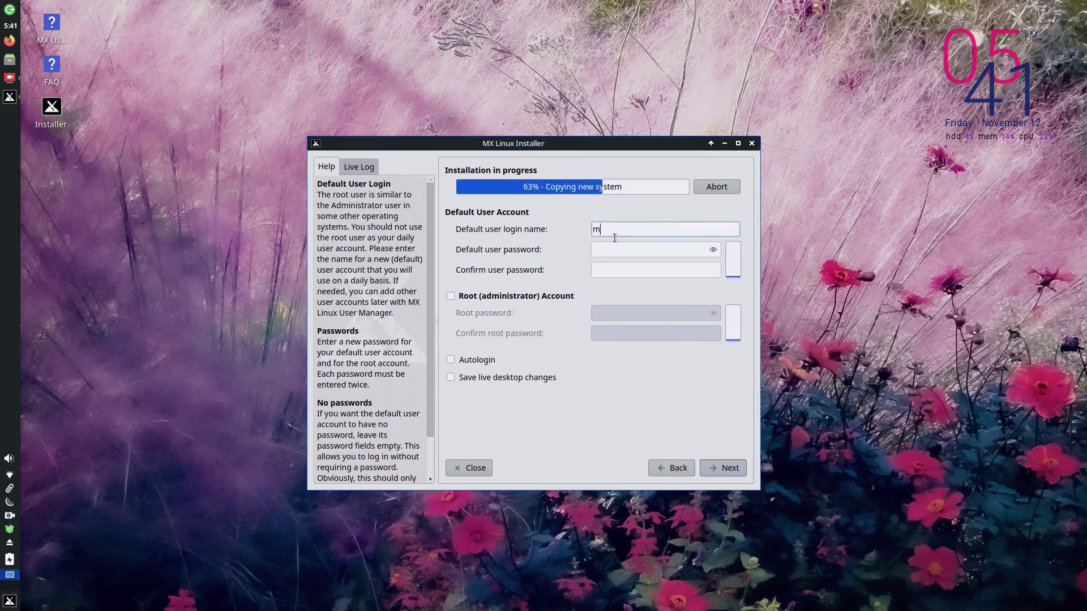
type("ax")
key("Tab")
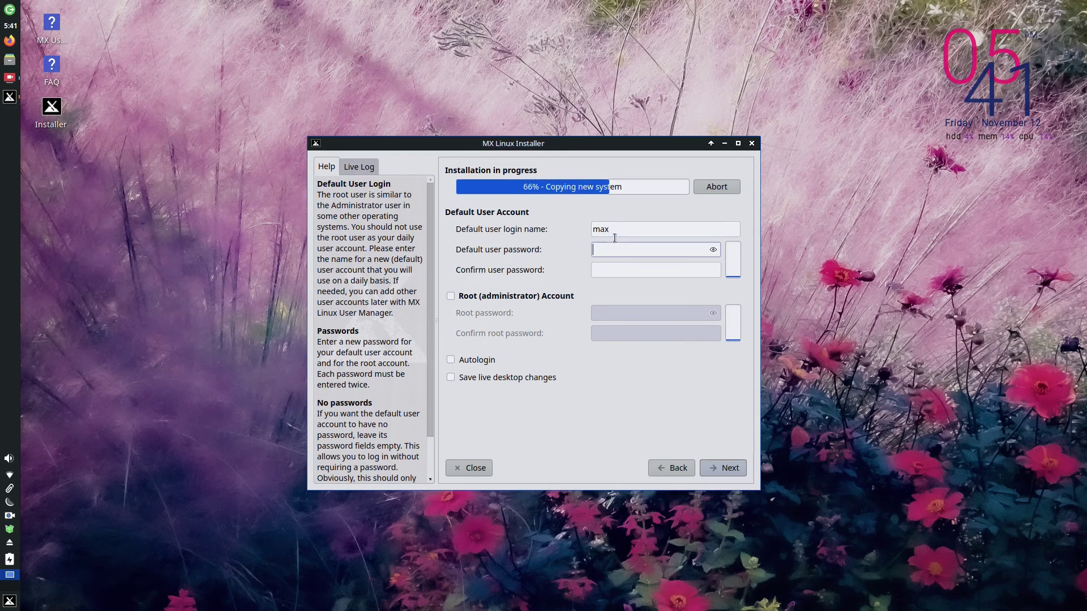
double_click(617, 230)
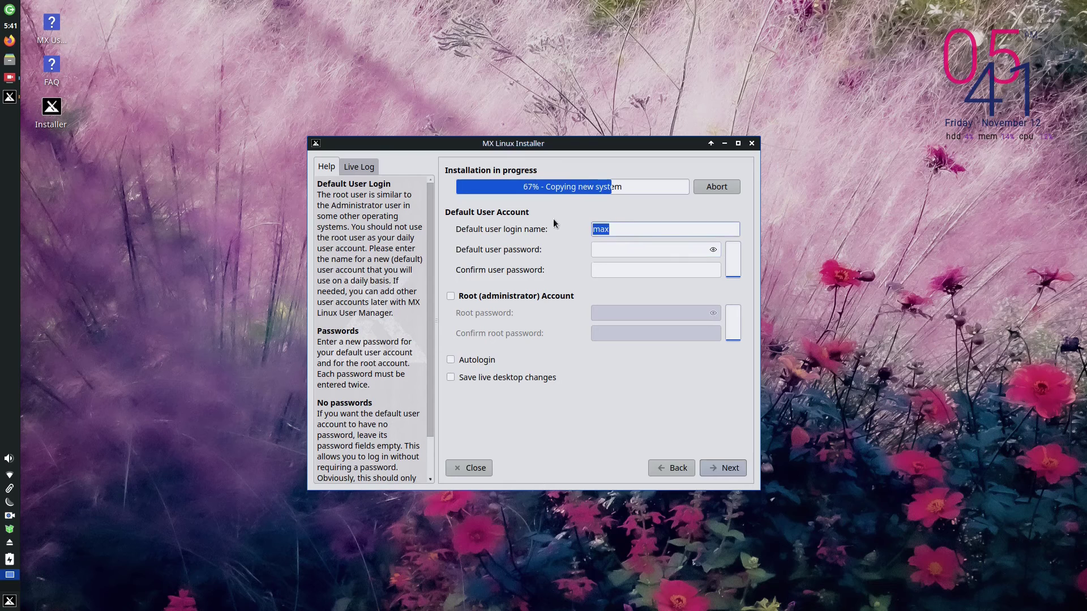
left_click(658, 252)
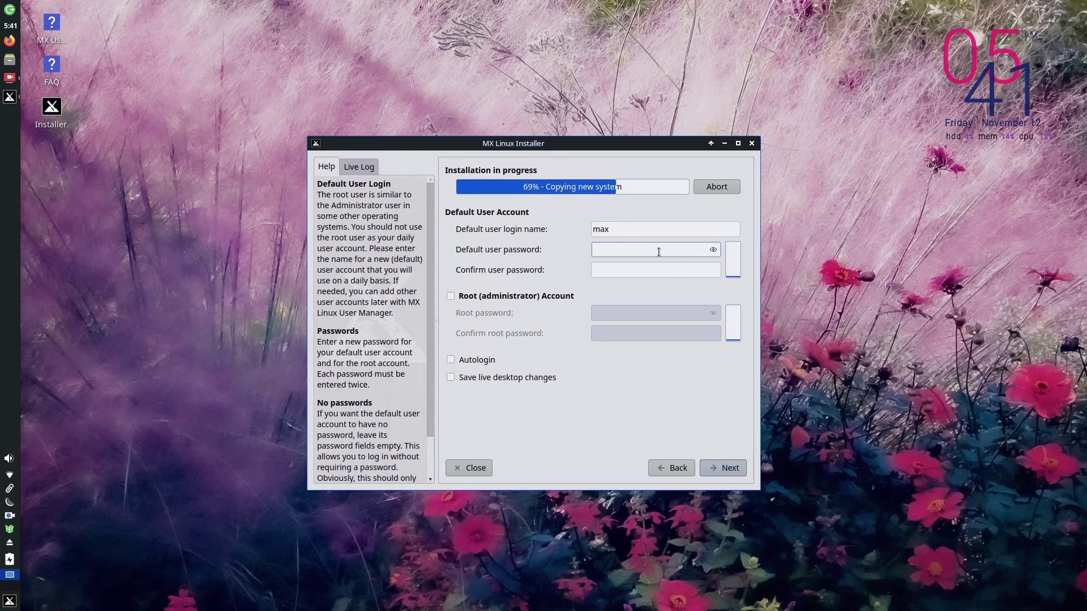
type("m")
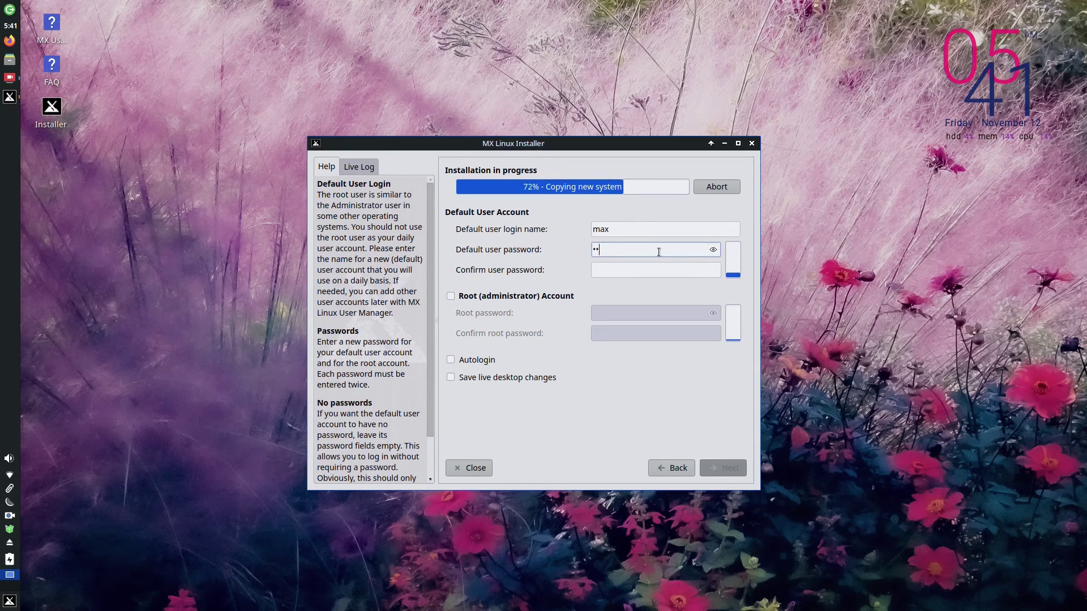
type("xlinux1")
key("Tab")
type("mxlin")
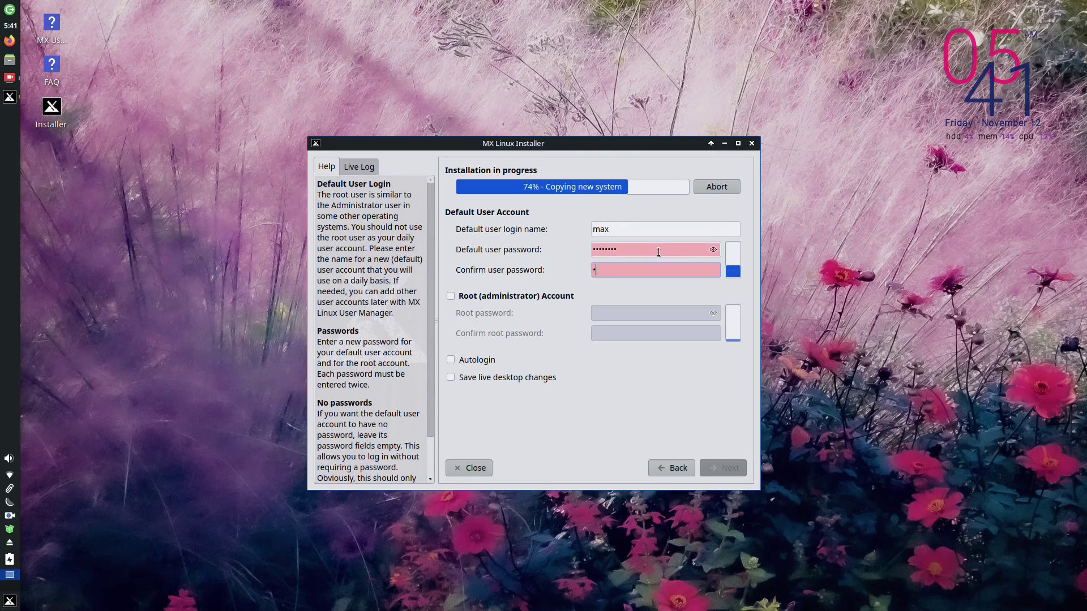
type("ux1")
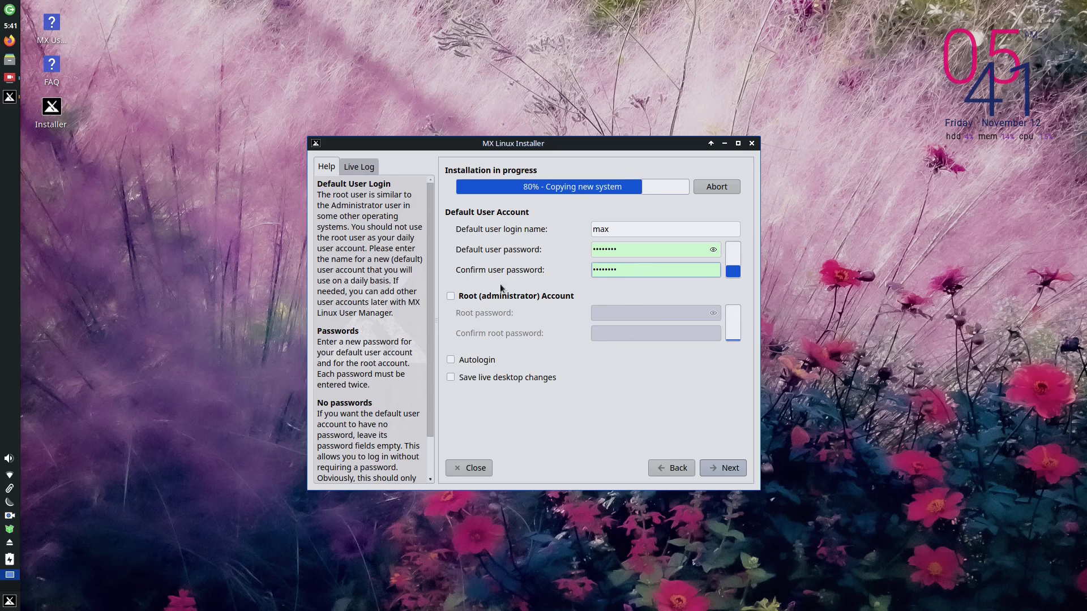
Step: Enable the Root (administrator) Account and enter its password twice
left_click(454, 297)
left_click(642, 315)
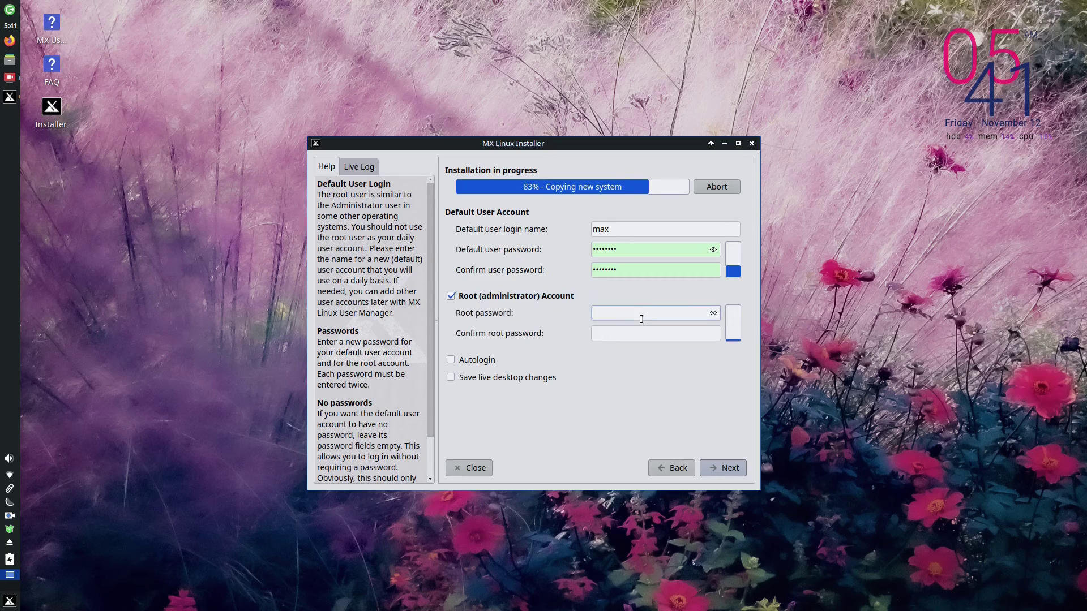
type("rootroot")
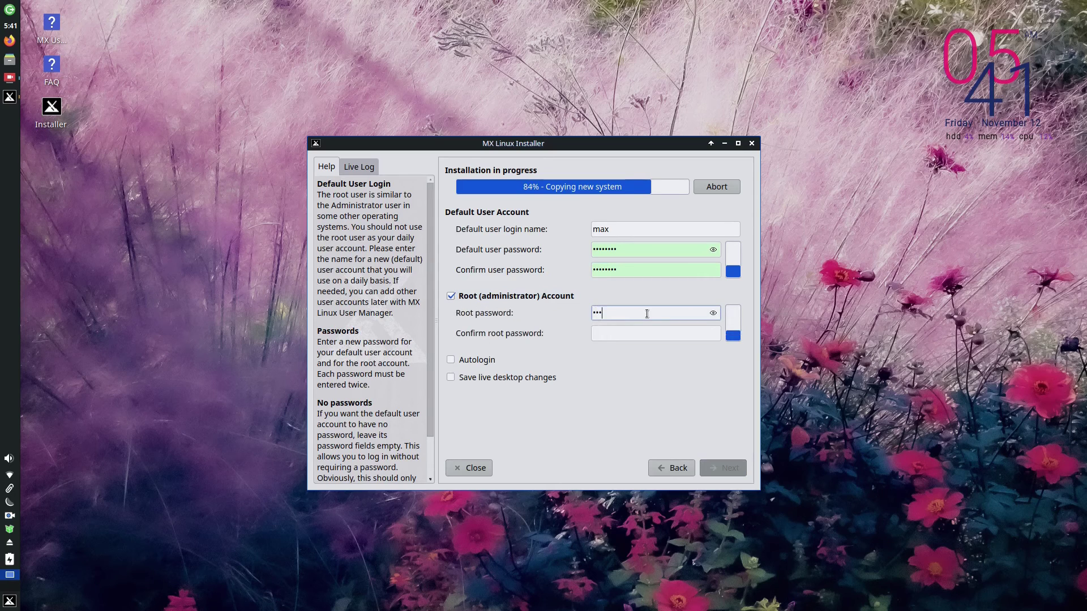
key("Tab")
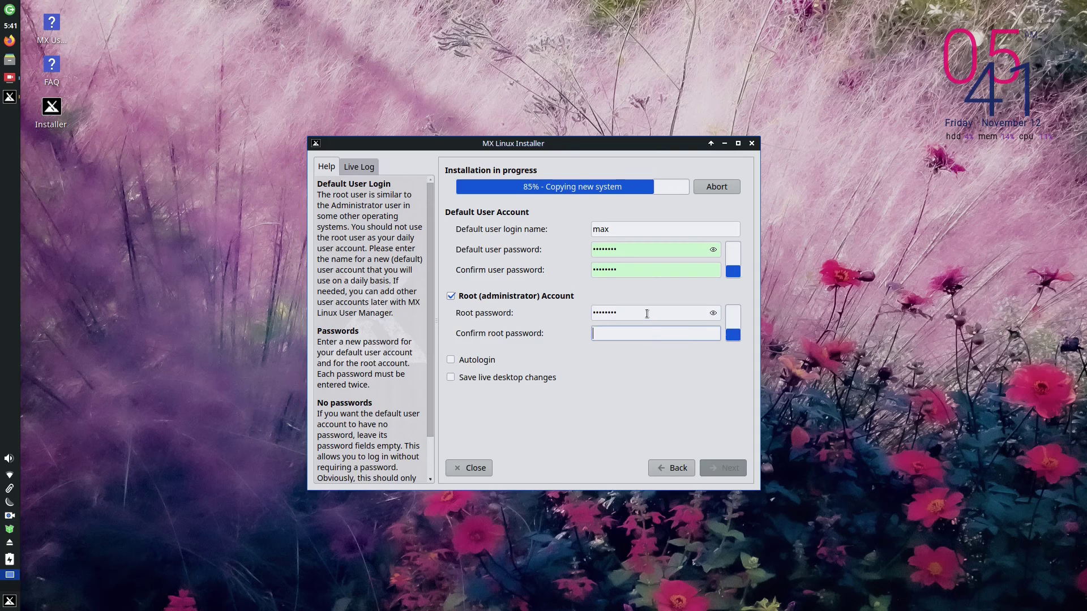
type("rootr")
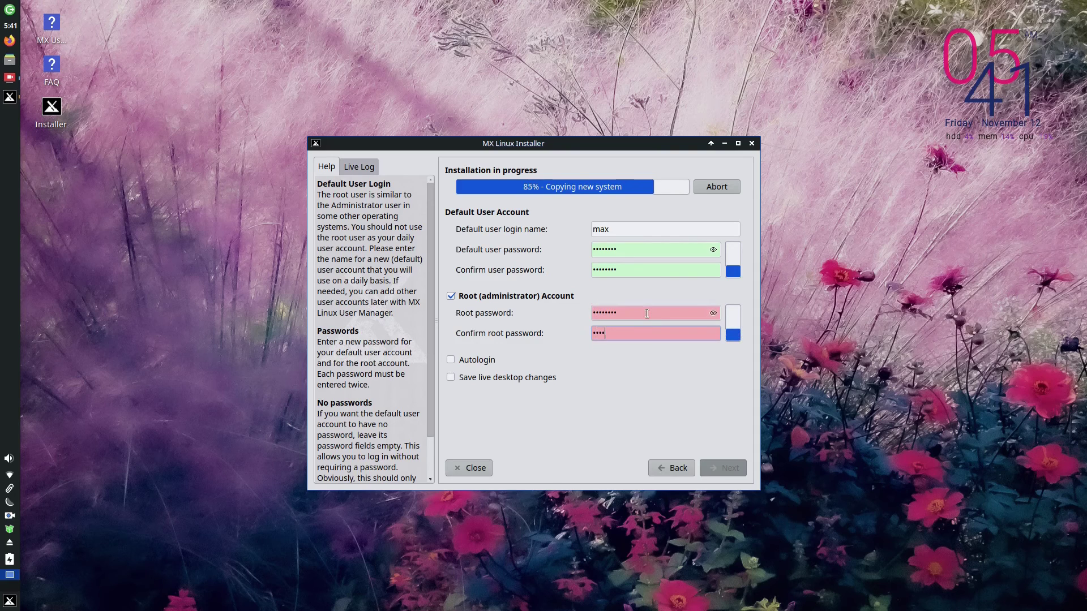
type("oot")
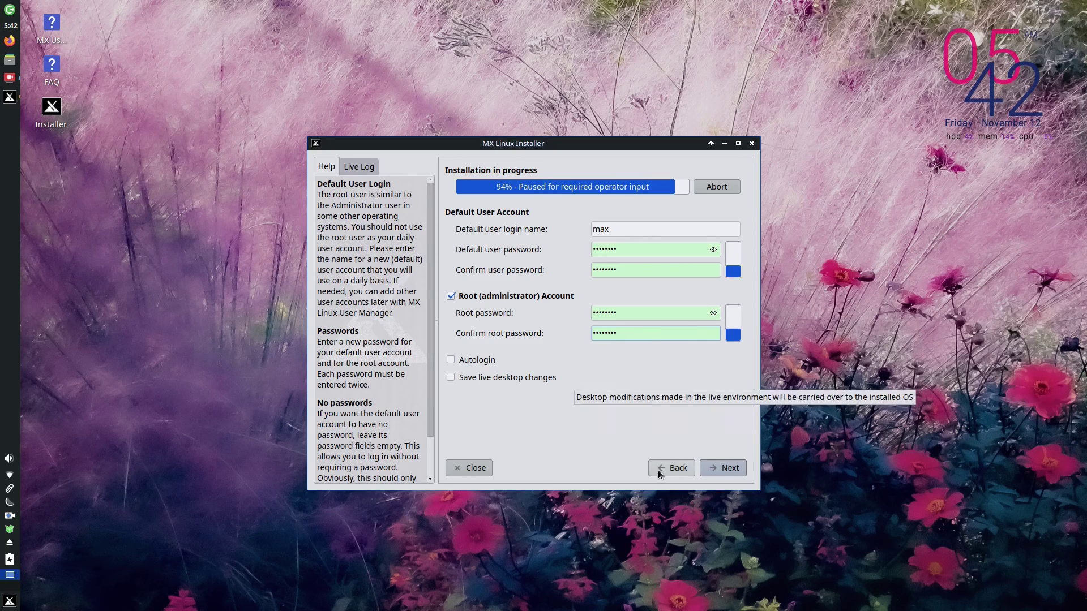
Step: Submit the user and root account settings so the installation proceeds
left_click(712, 470)
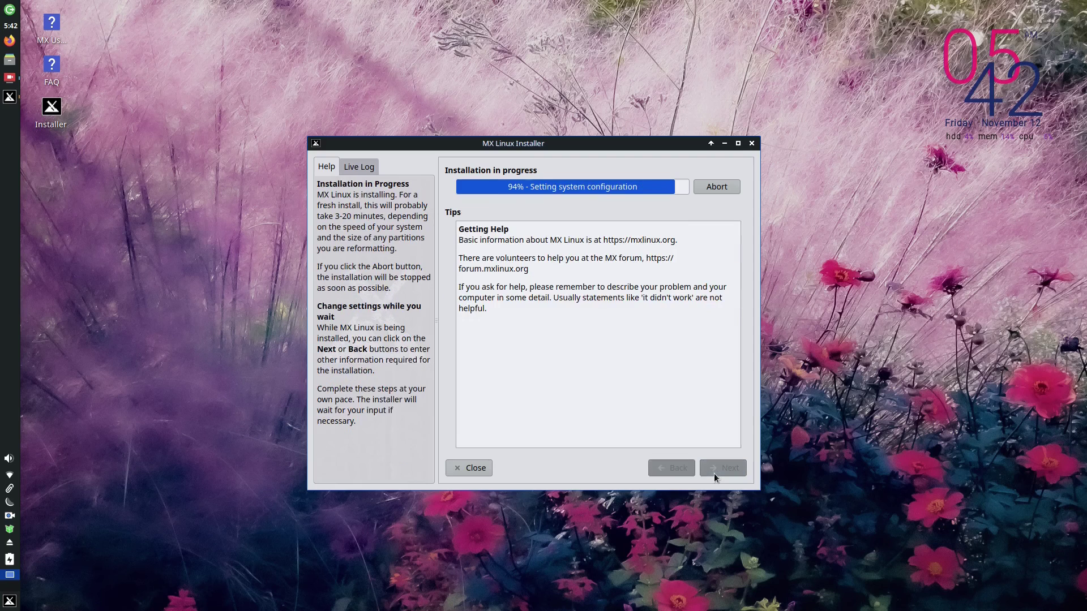